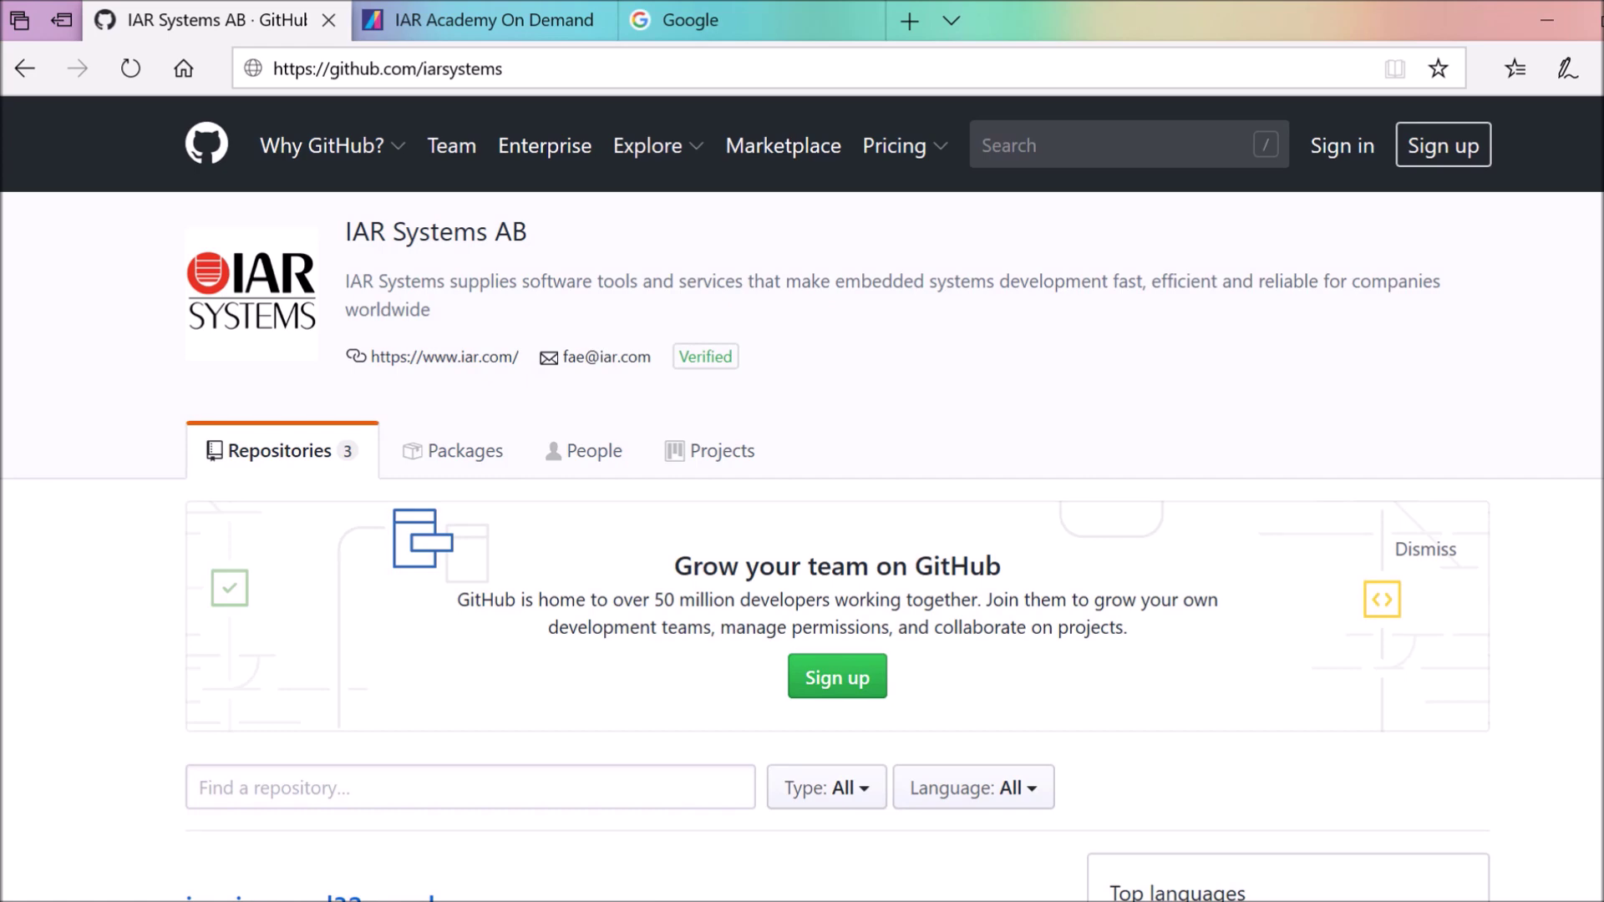
Step: Download the iar-risc-v-gd32v-eval repository from the IAR Systems GitHub page as a ZIP archive
scroll(802, 499, down, 1)
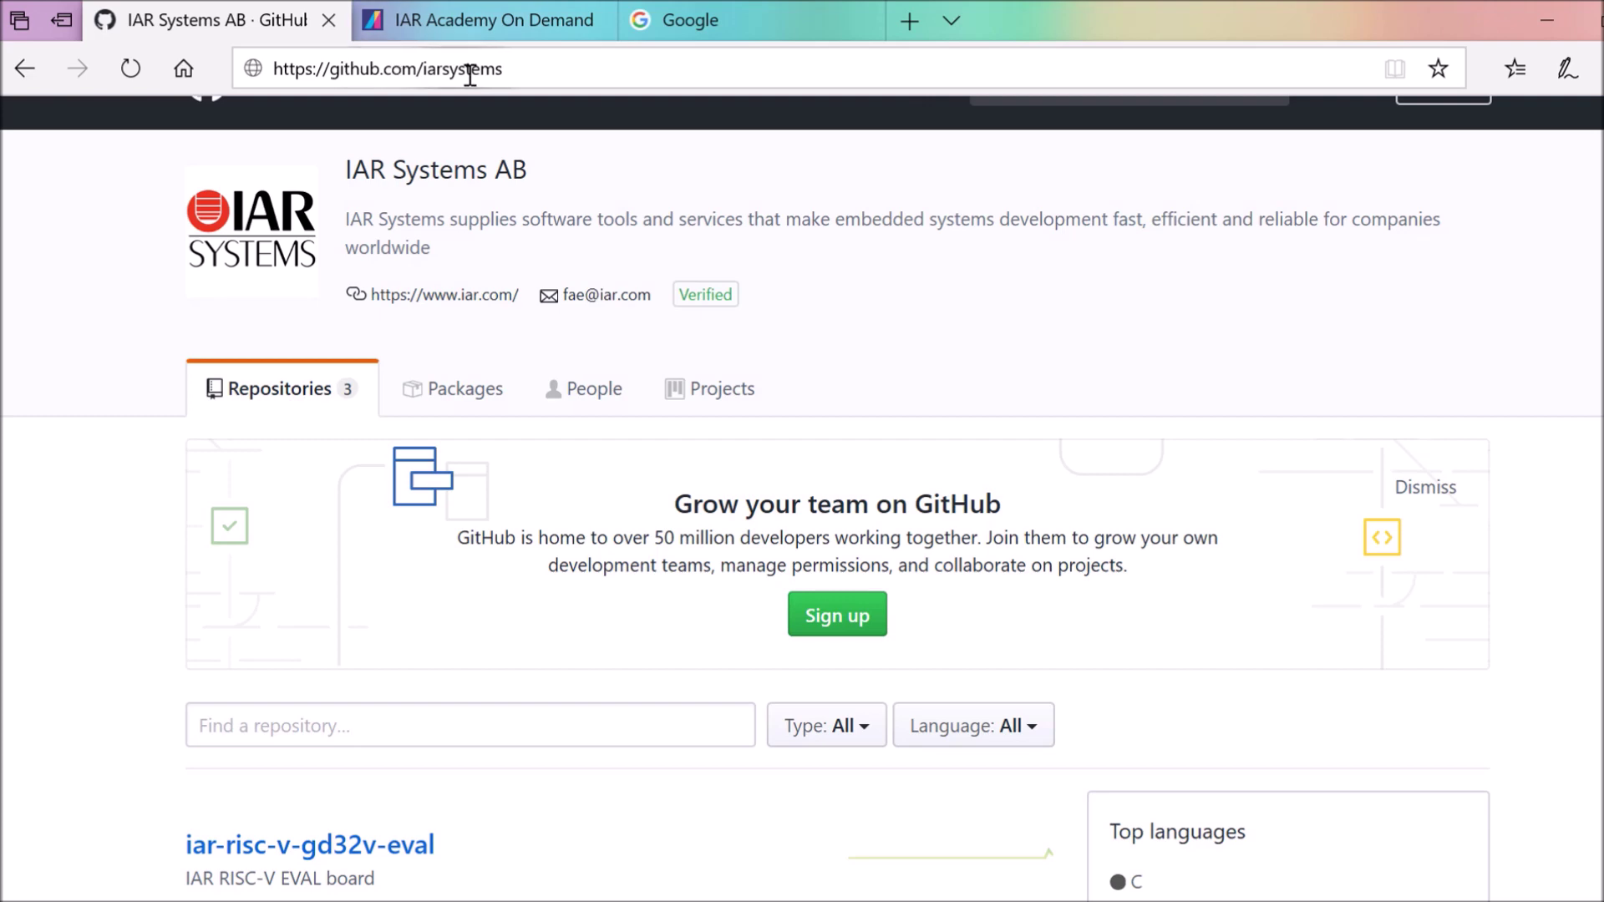
scroll(802, 498, down, 6)
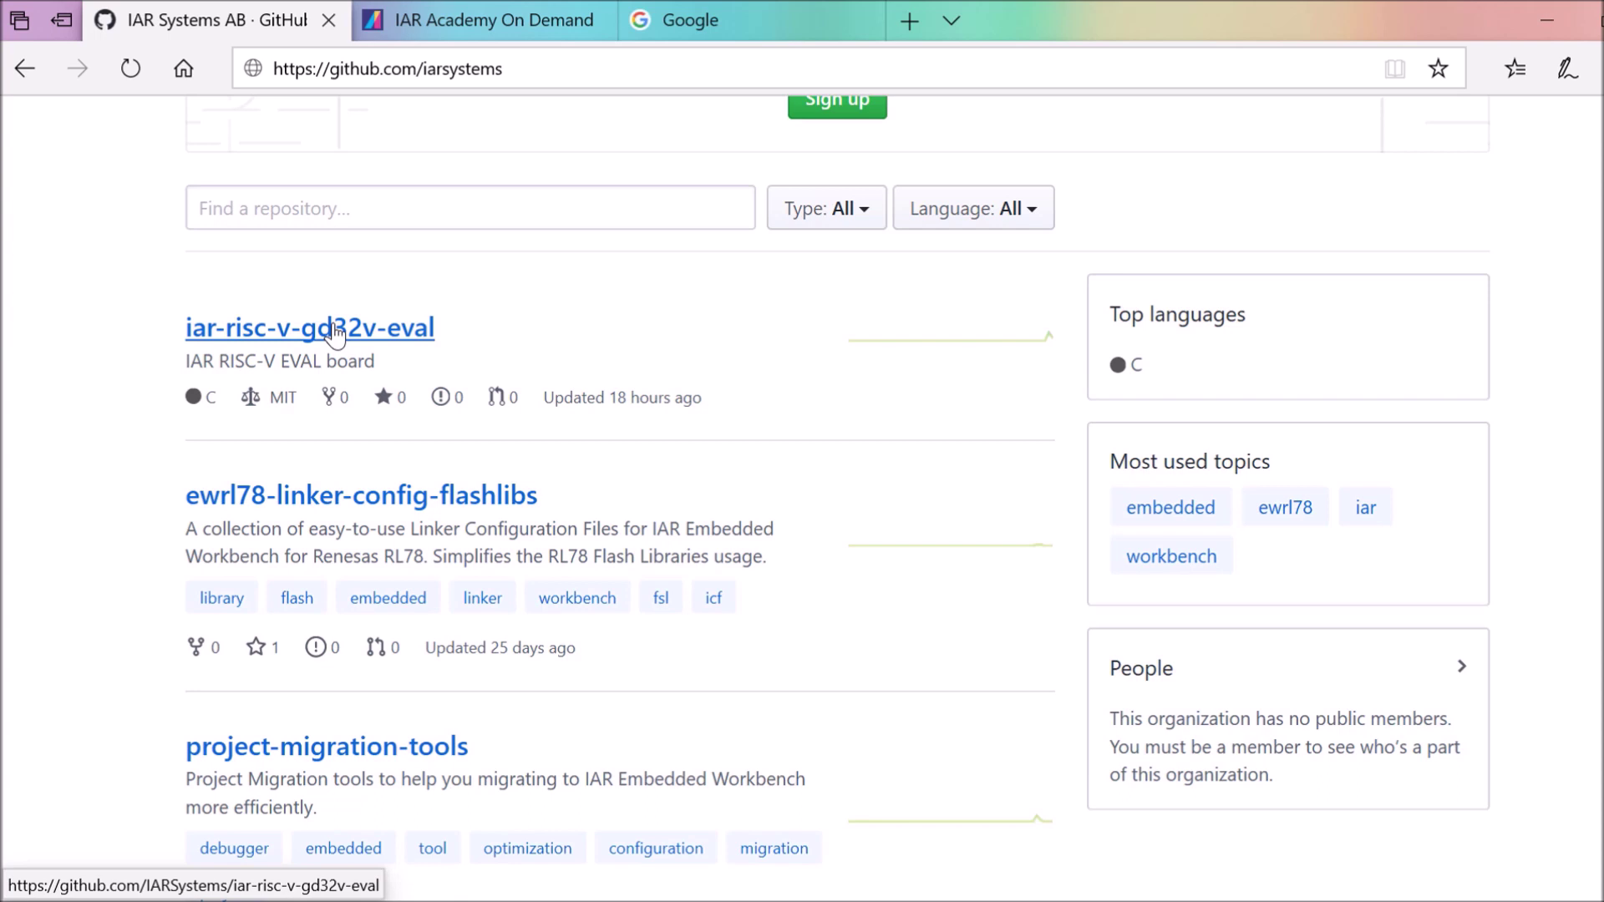
click(334, 331)
scroll(802, 511, down, 5)
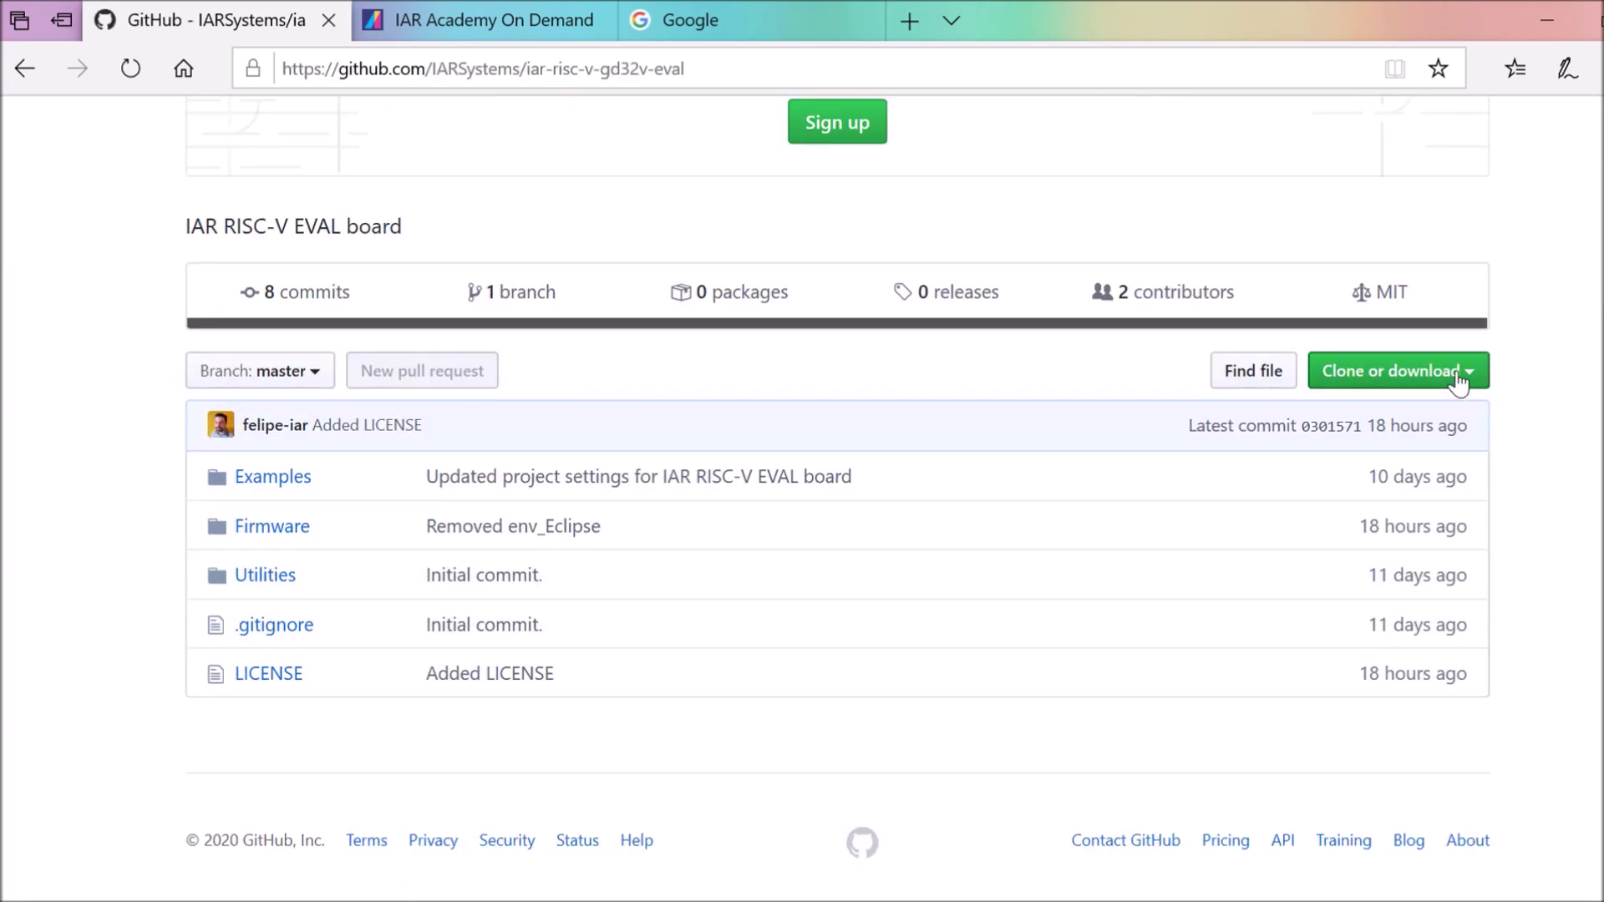
click(1457, 383)
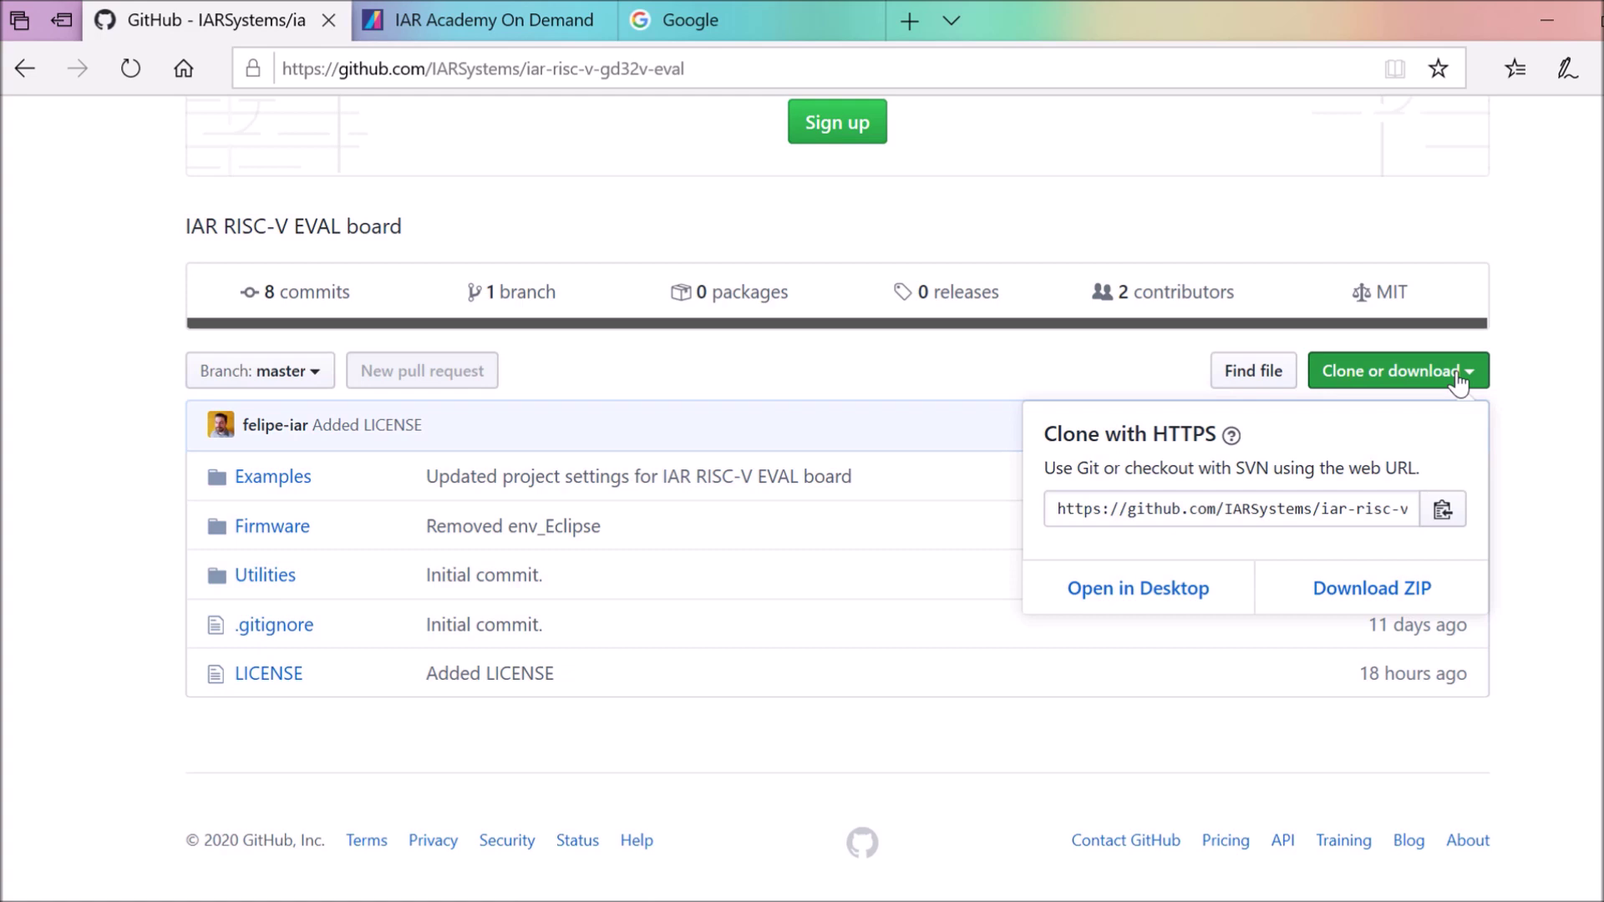
click(1397, 601)
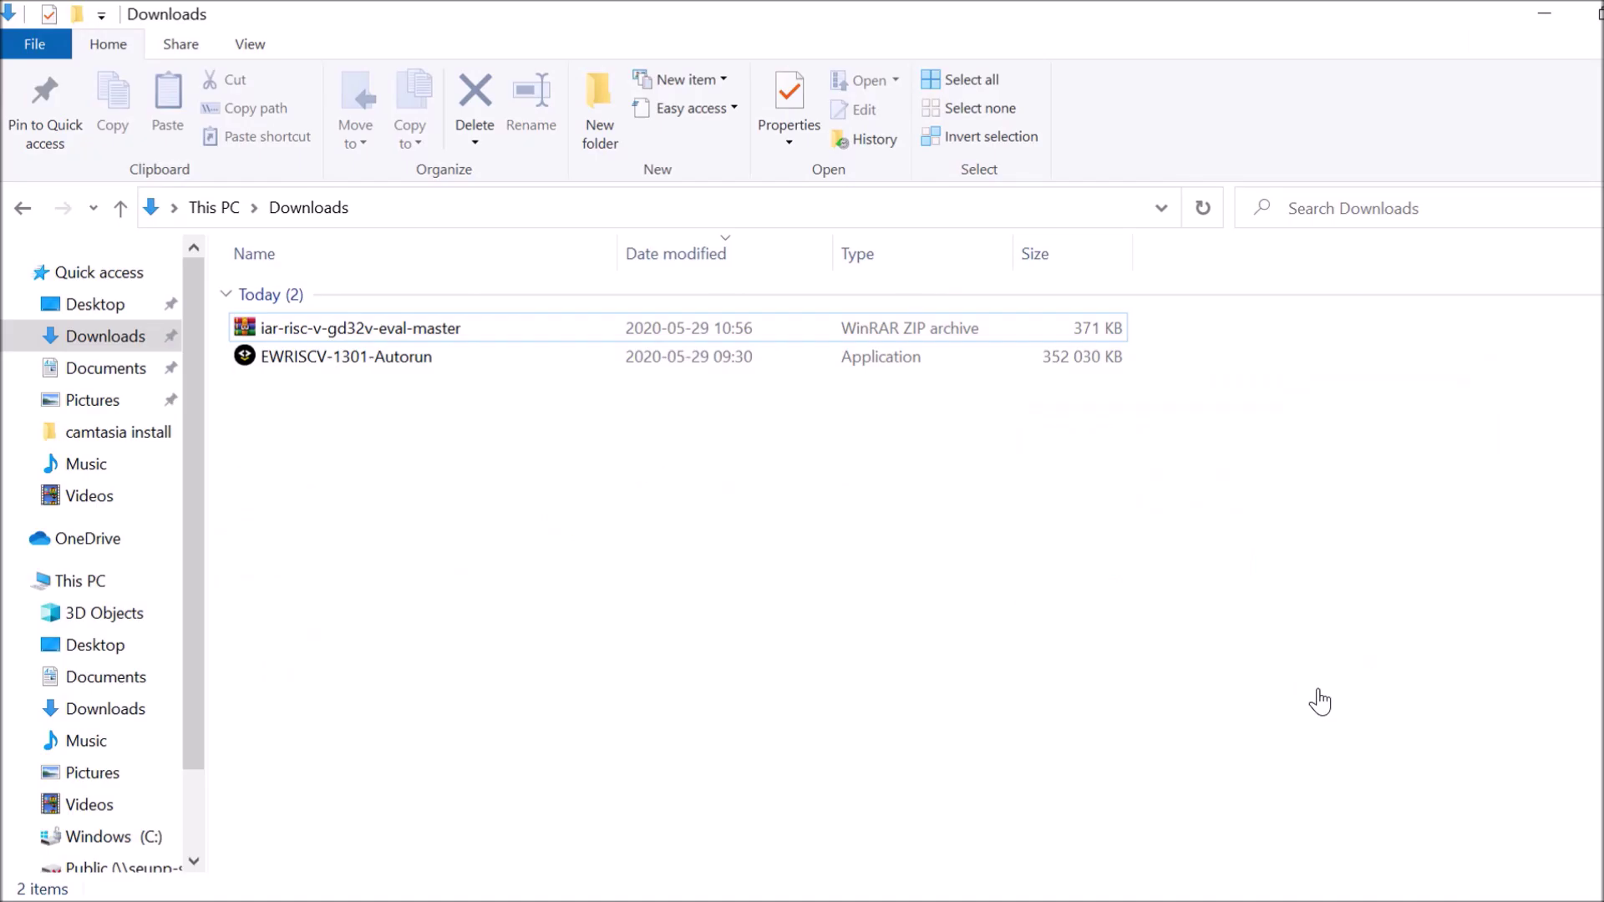
Step: Run EWRISCV-1301-Autorun and install IAR Embedded Workbench for RISC-V with the default destination, dongle drivers and program folder
double_click(399, 365)
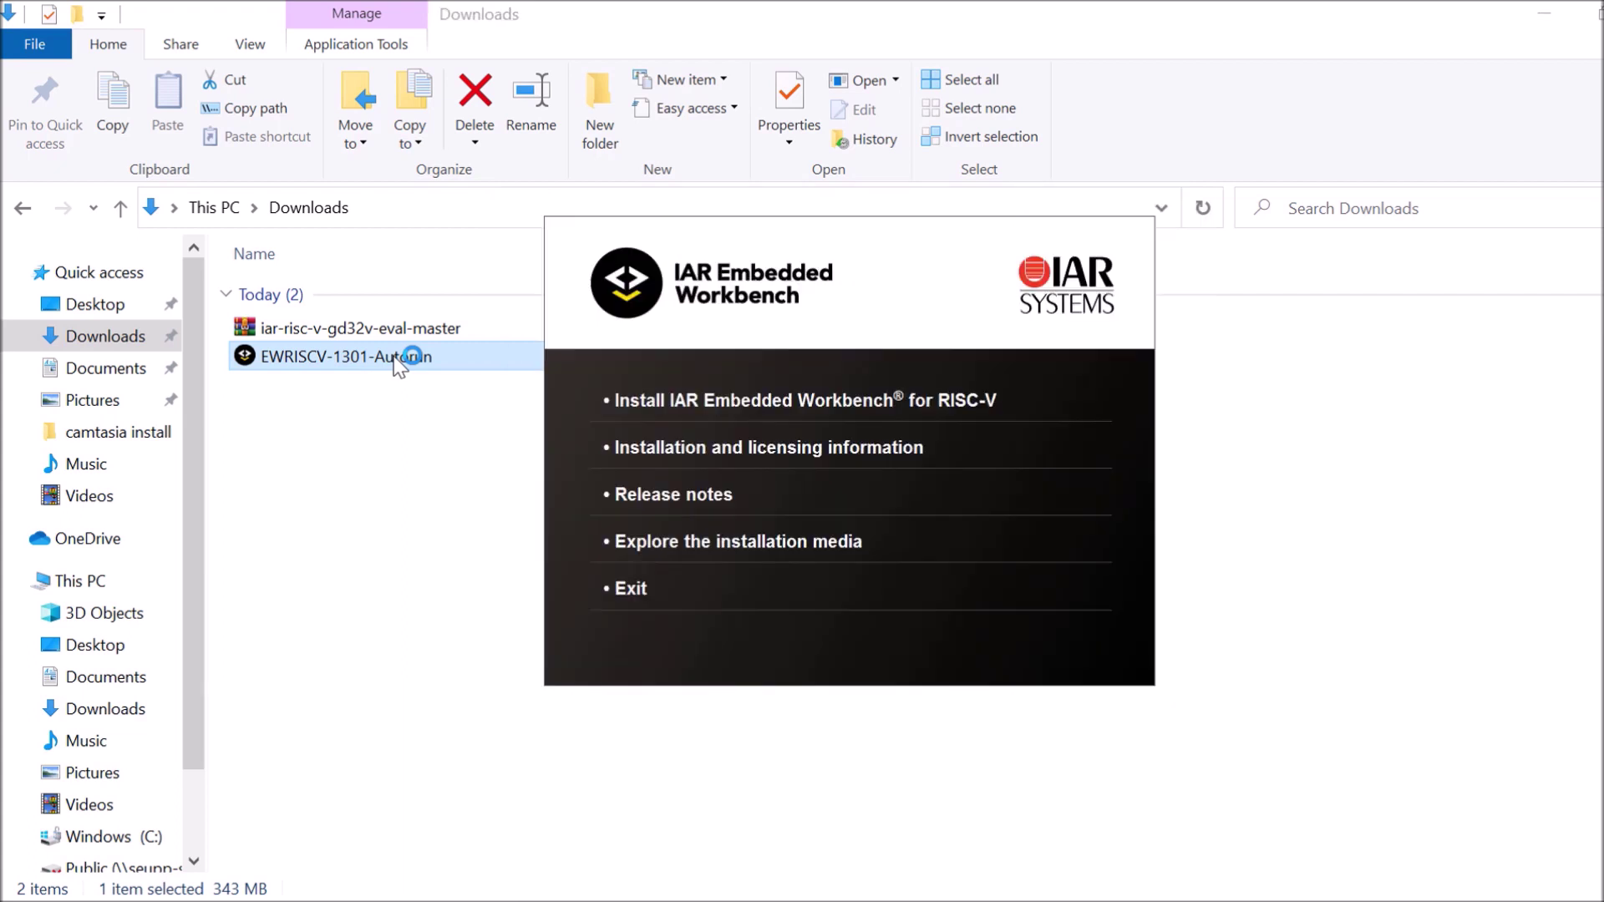
click(772, 405)
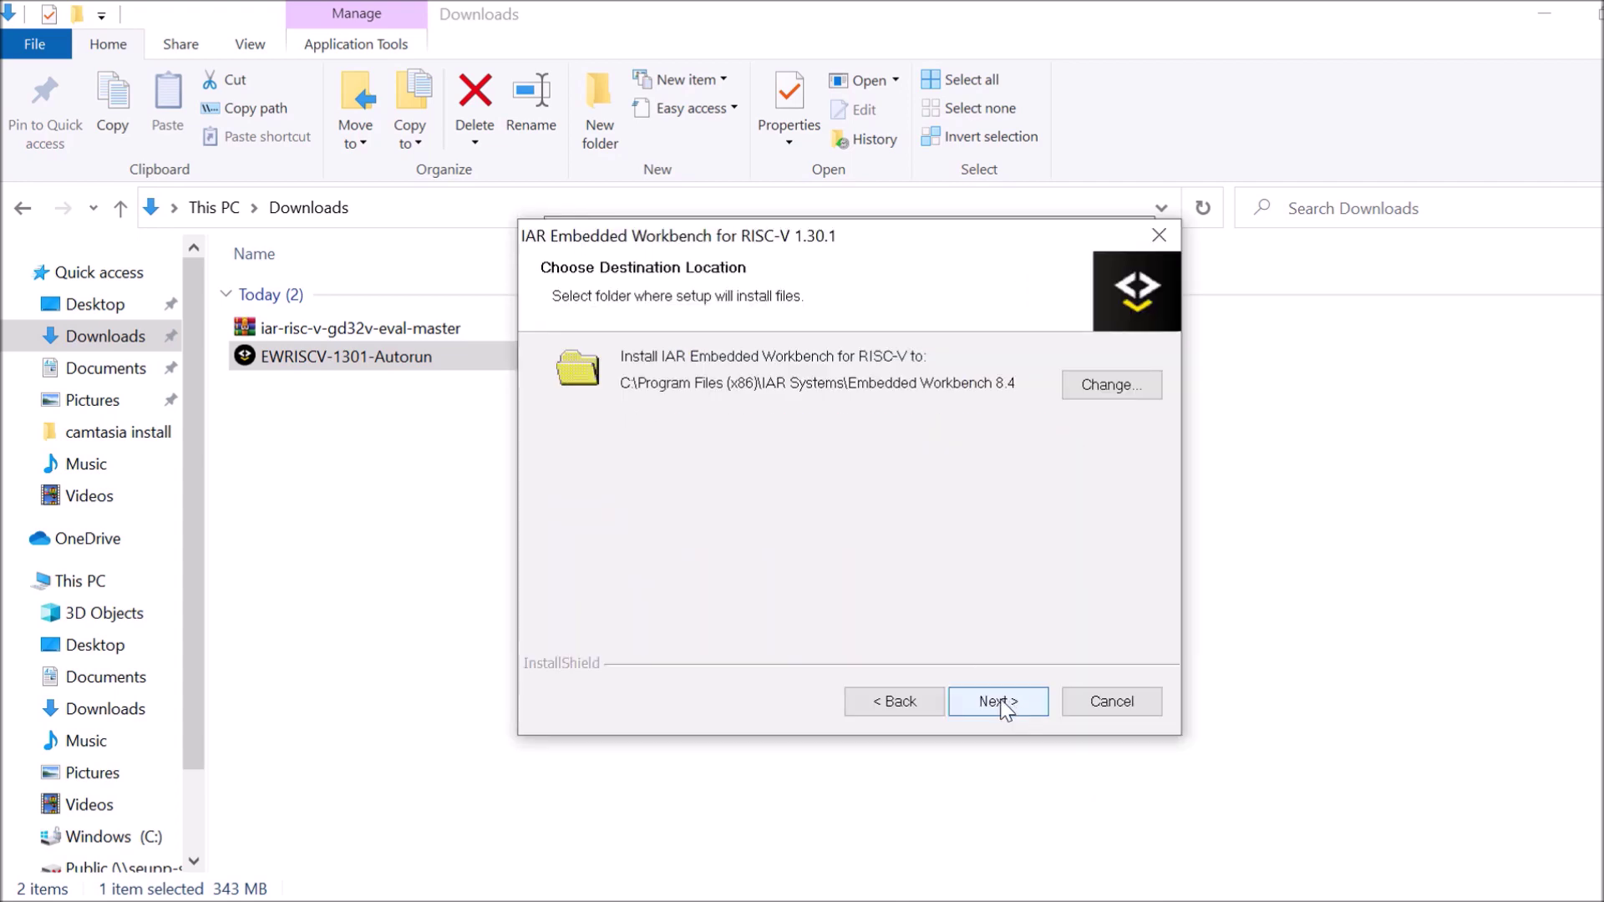
click(998, 702)
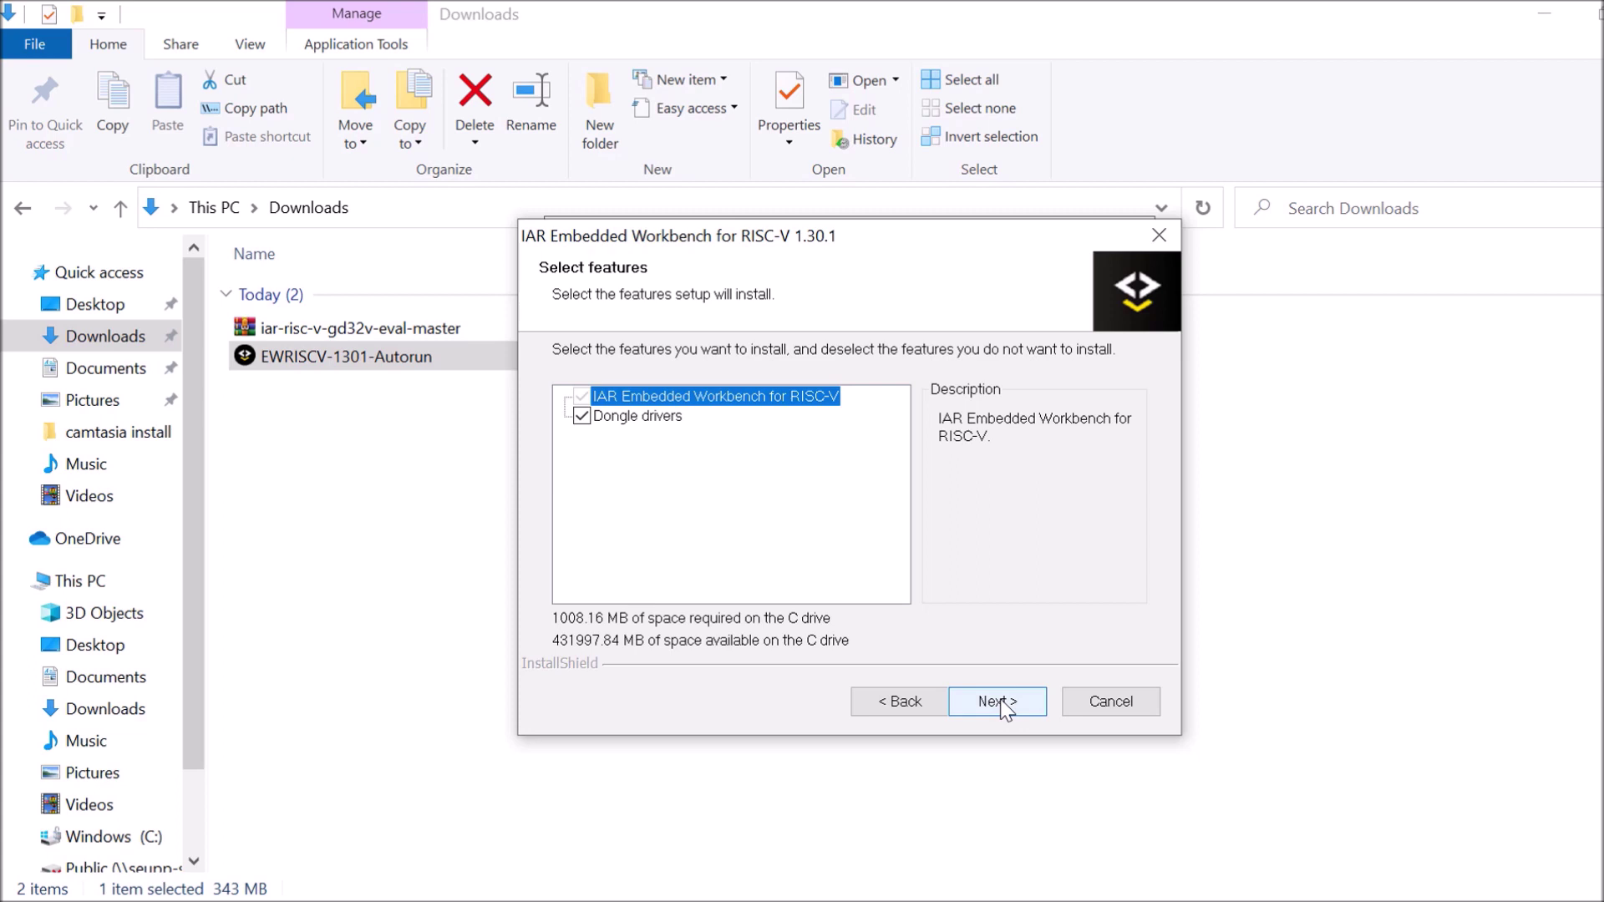
click(1001, 701)
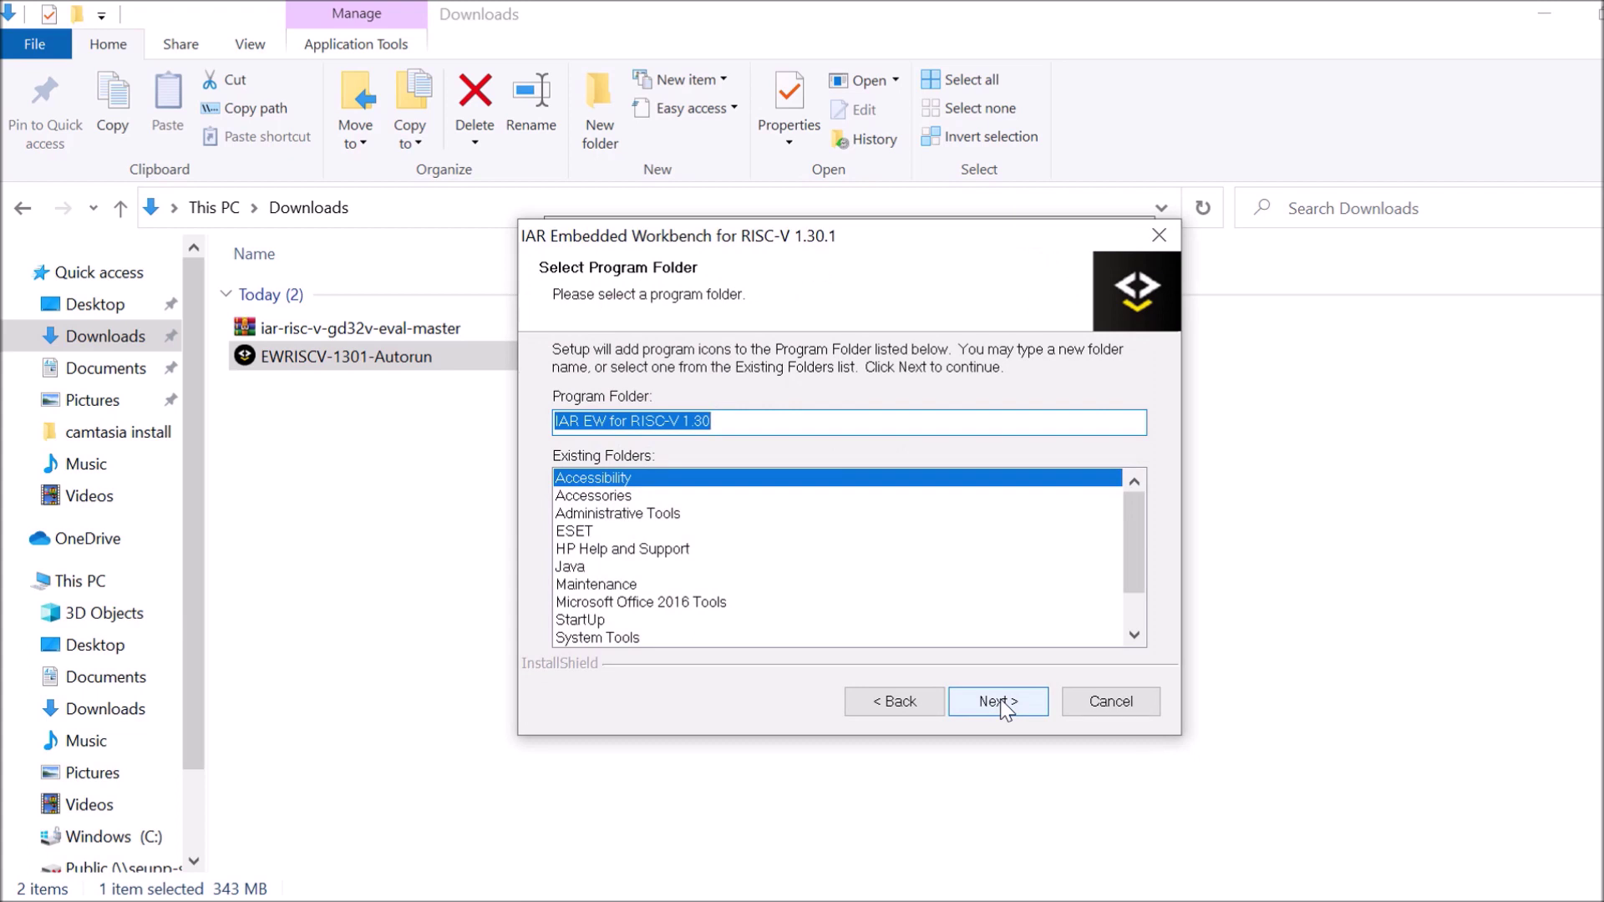
click(1002, 704)
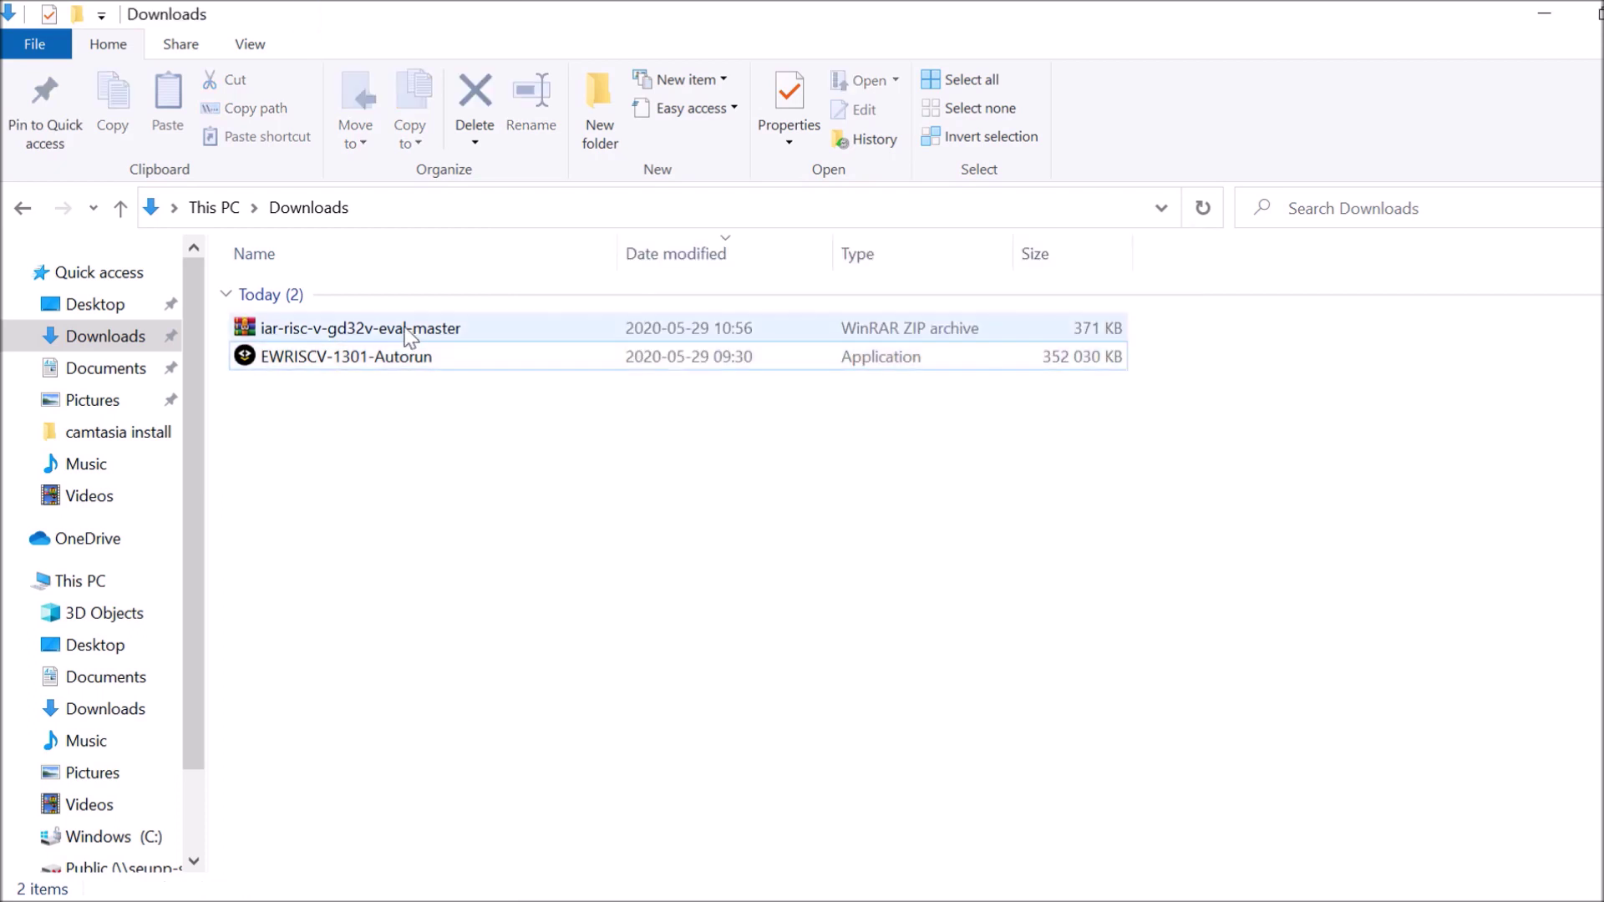
Step: Extract the iar-risc-v-gd32v-eval-master archive into a folder of the same name in Downloads
click(407, 331)
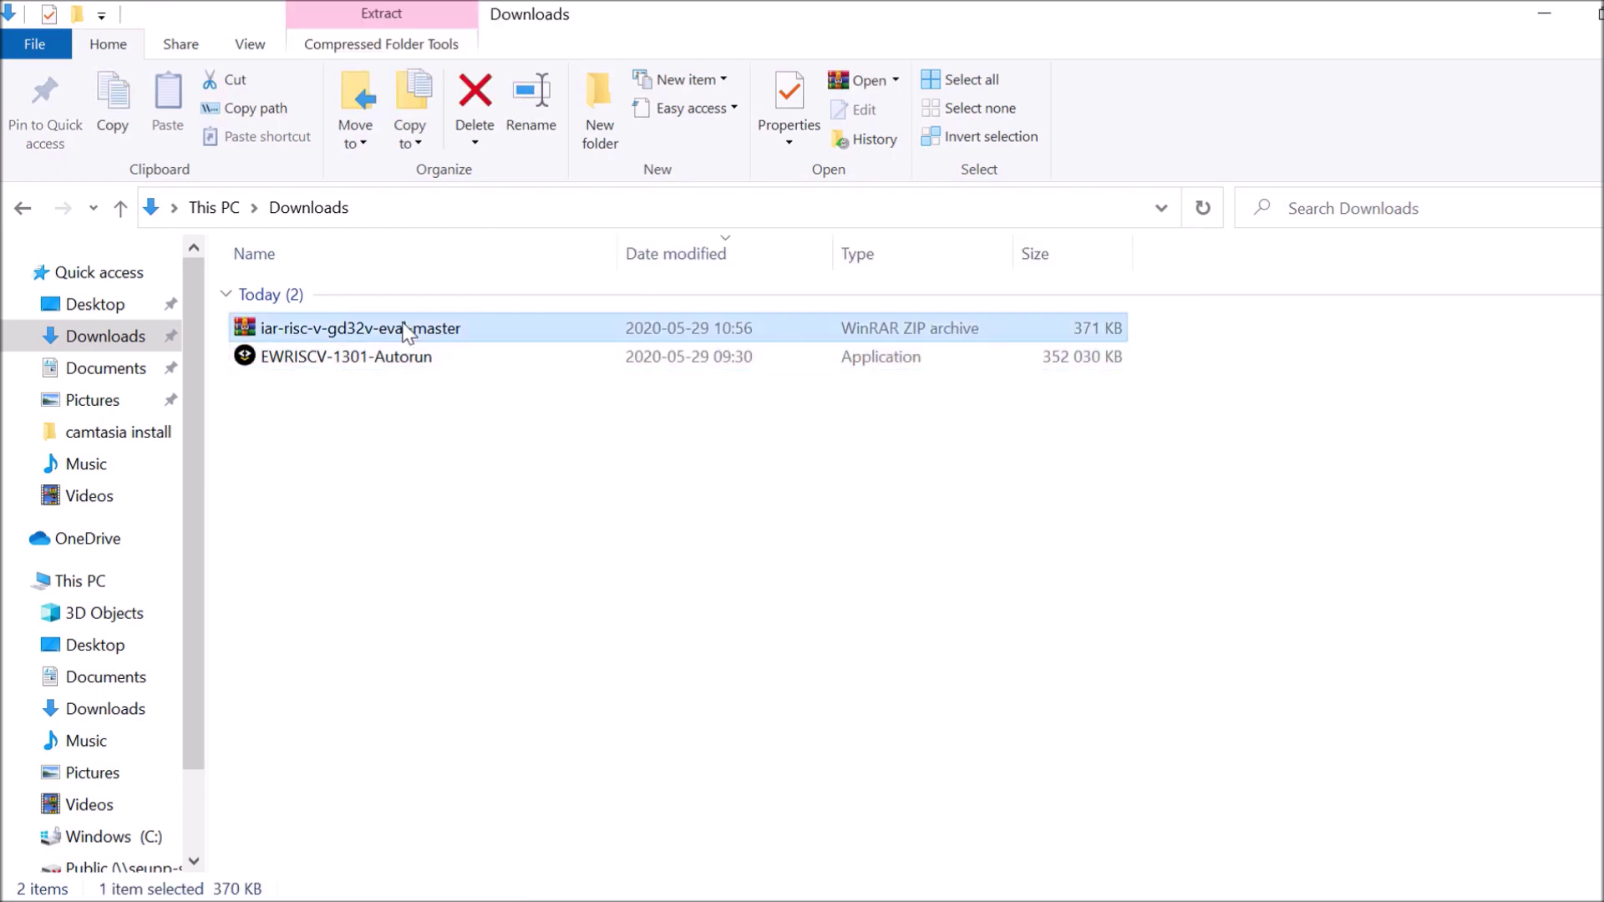
right_click(407, 331)
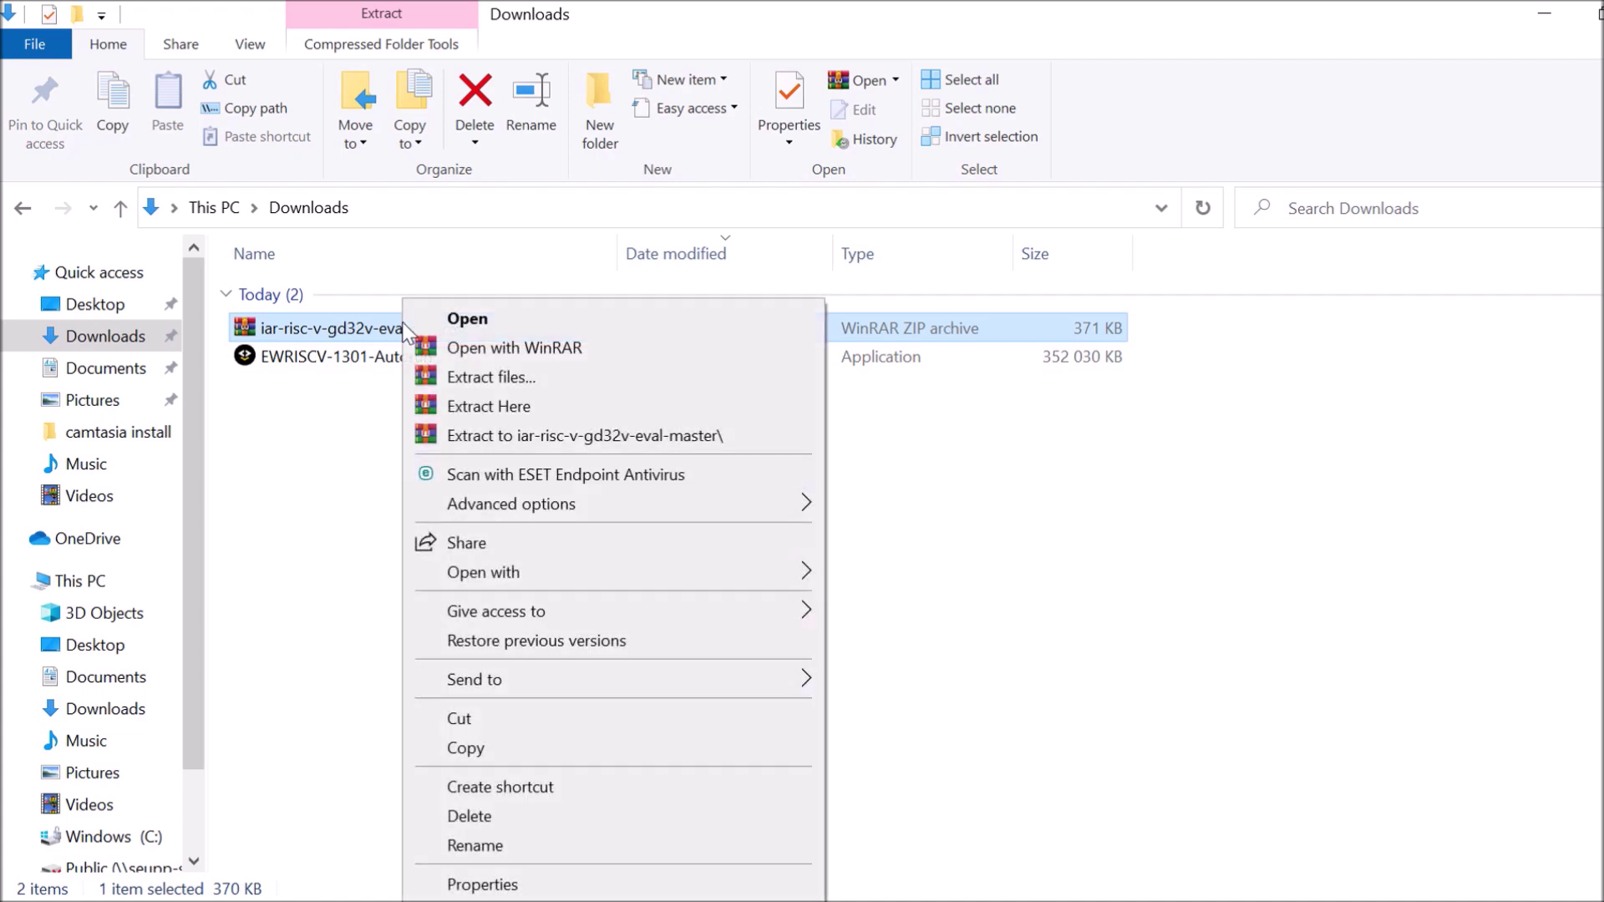
click(524, 436)
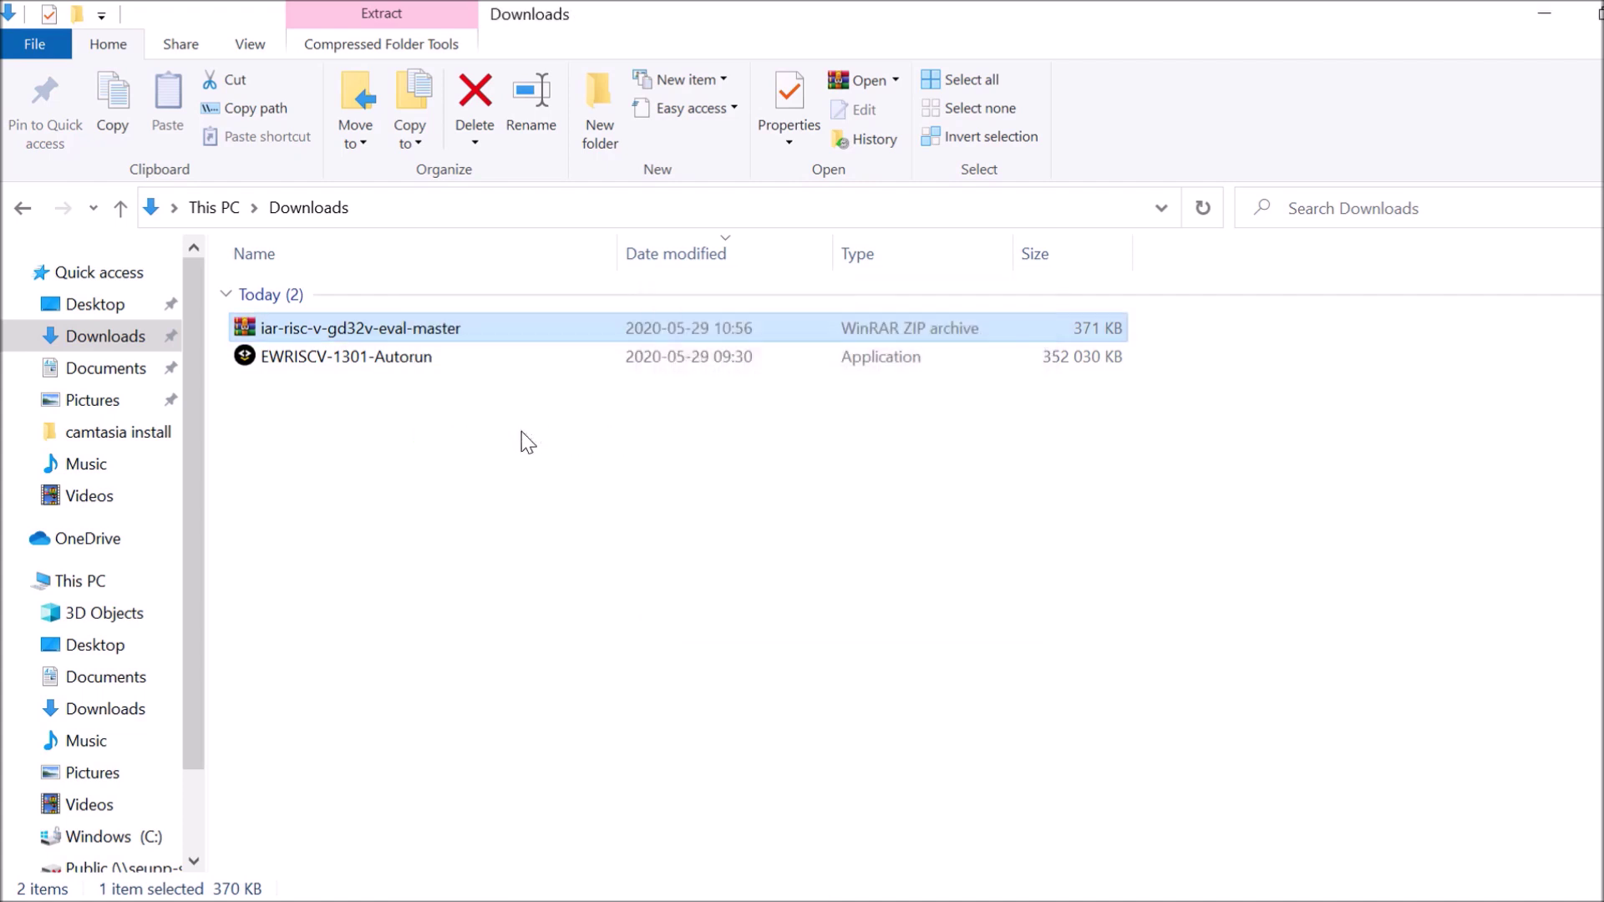
Step: Open the Examples folder inside the extracted, nested iar-risc-v-gd32v-eval-master folders
double_click(421, 393)
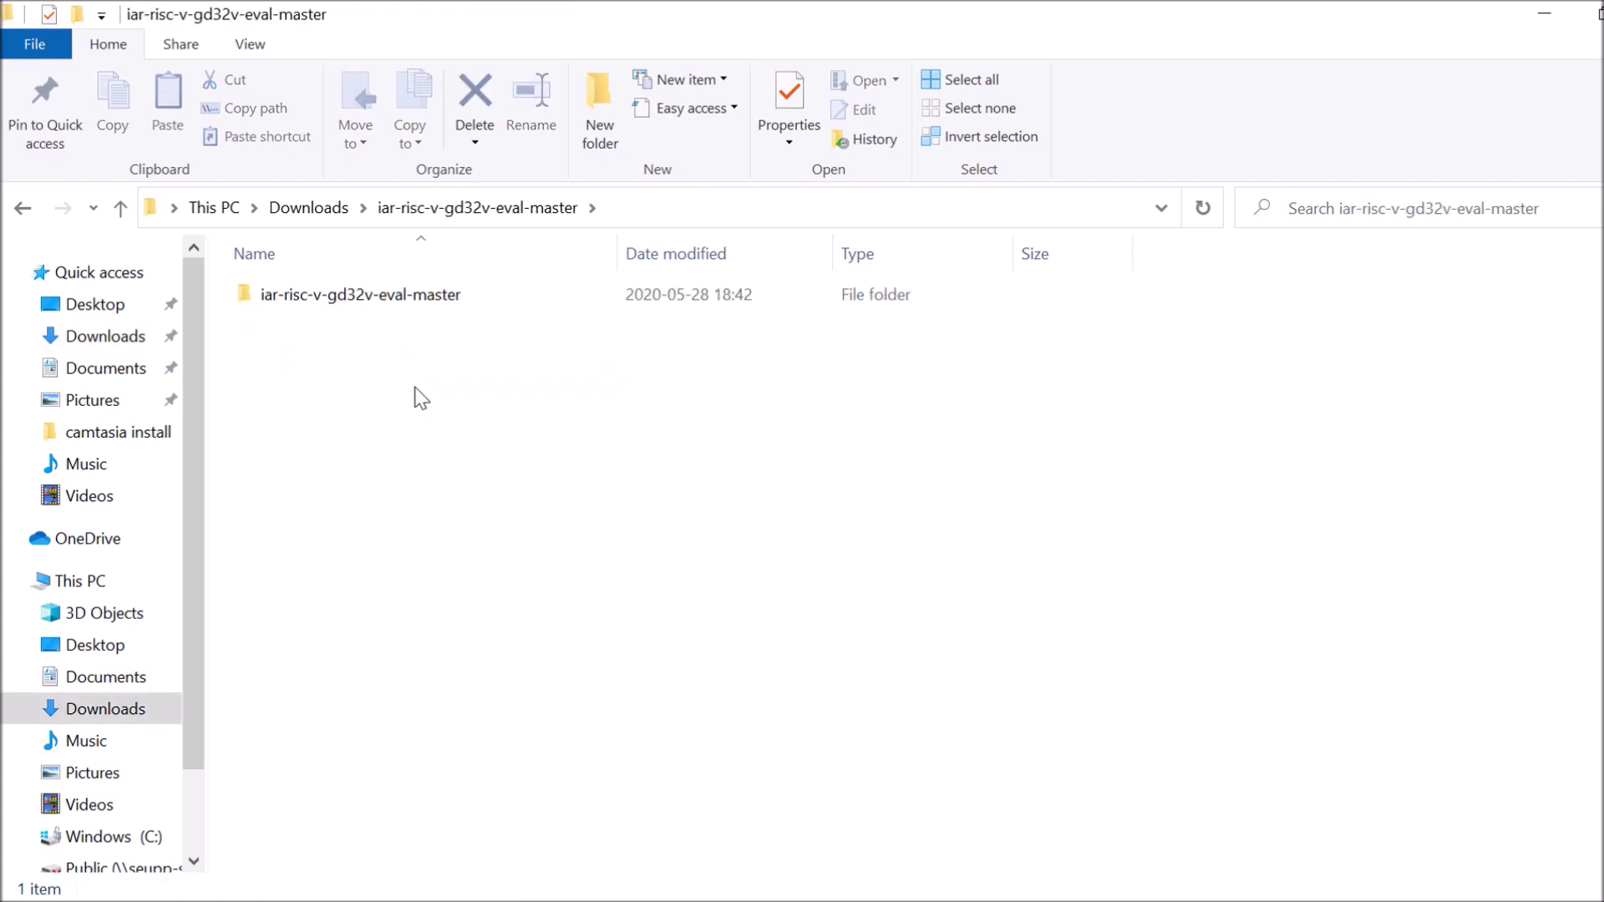
double_click(393, 300)
mouse_move(393, 308)
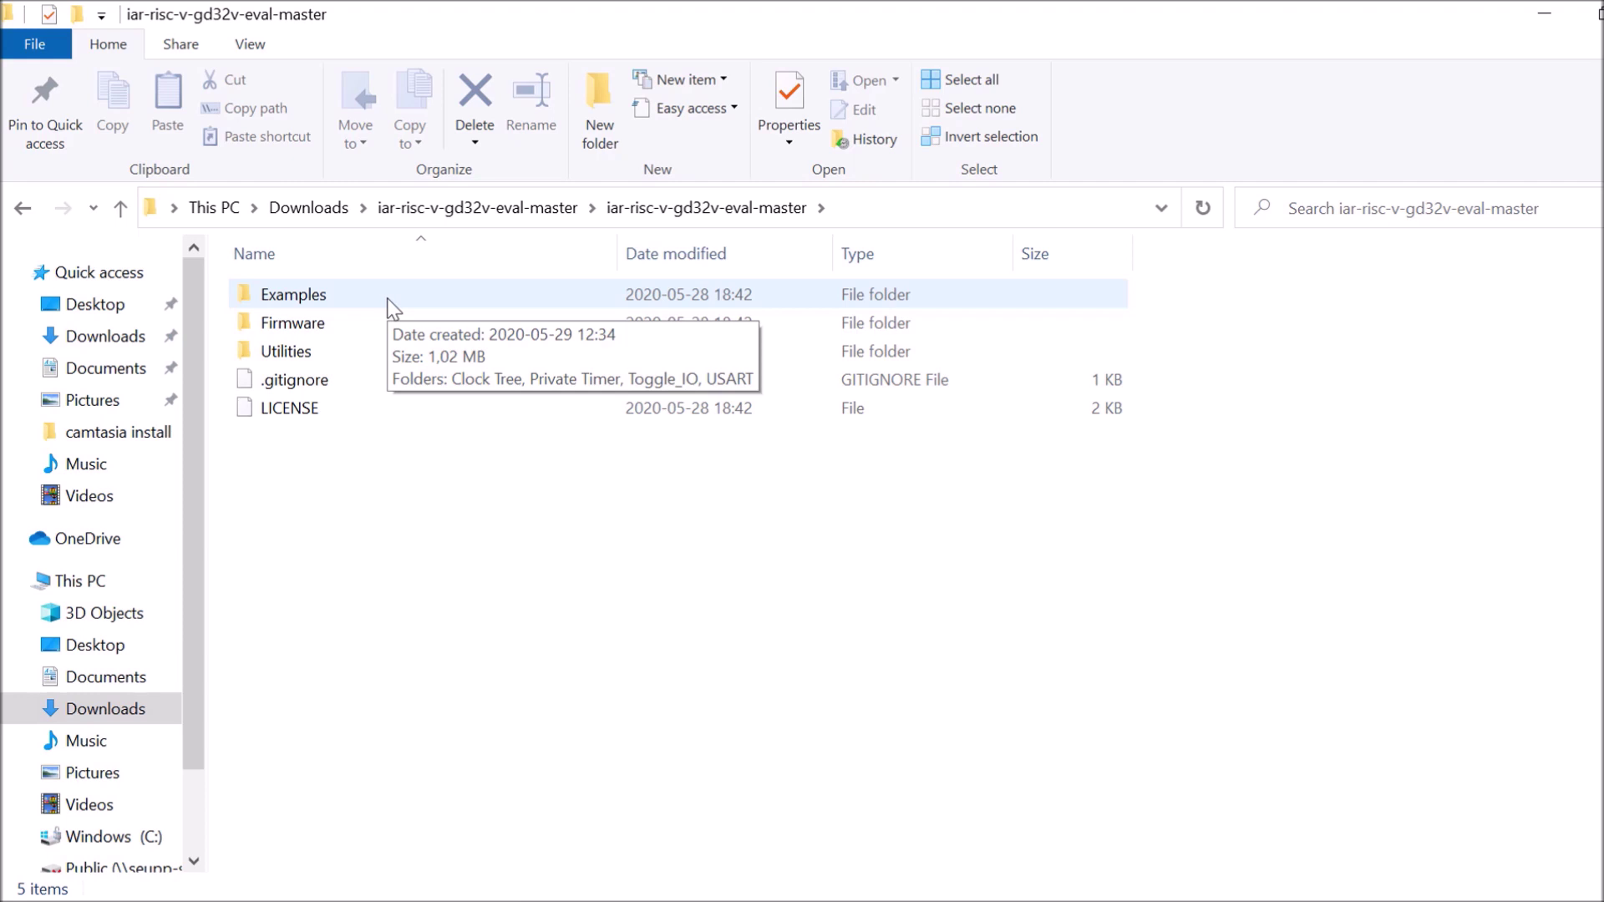
double_click(357, 288)
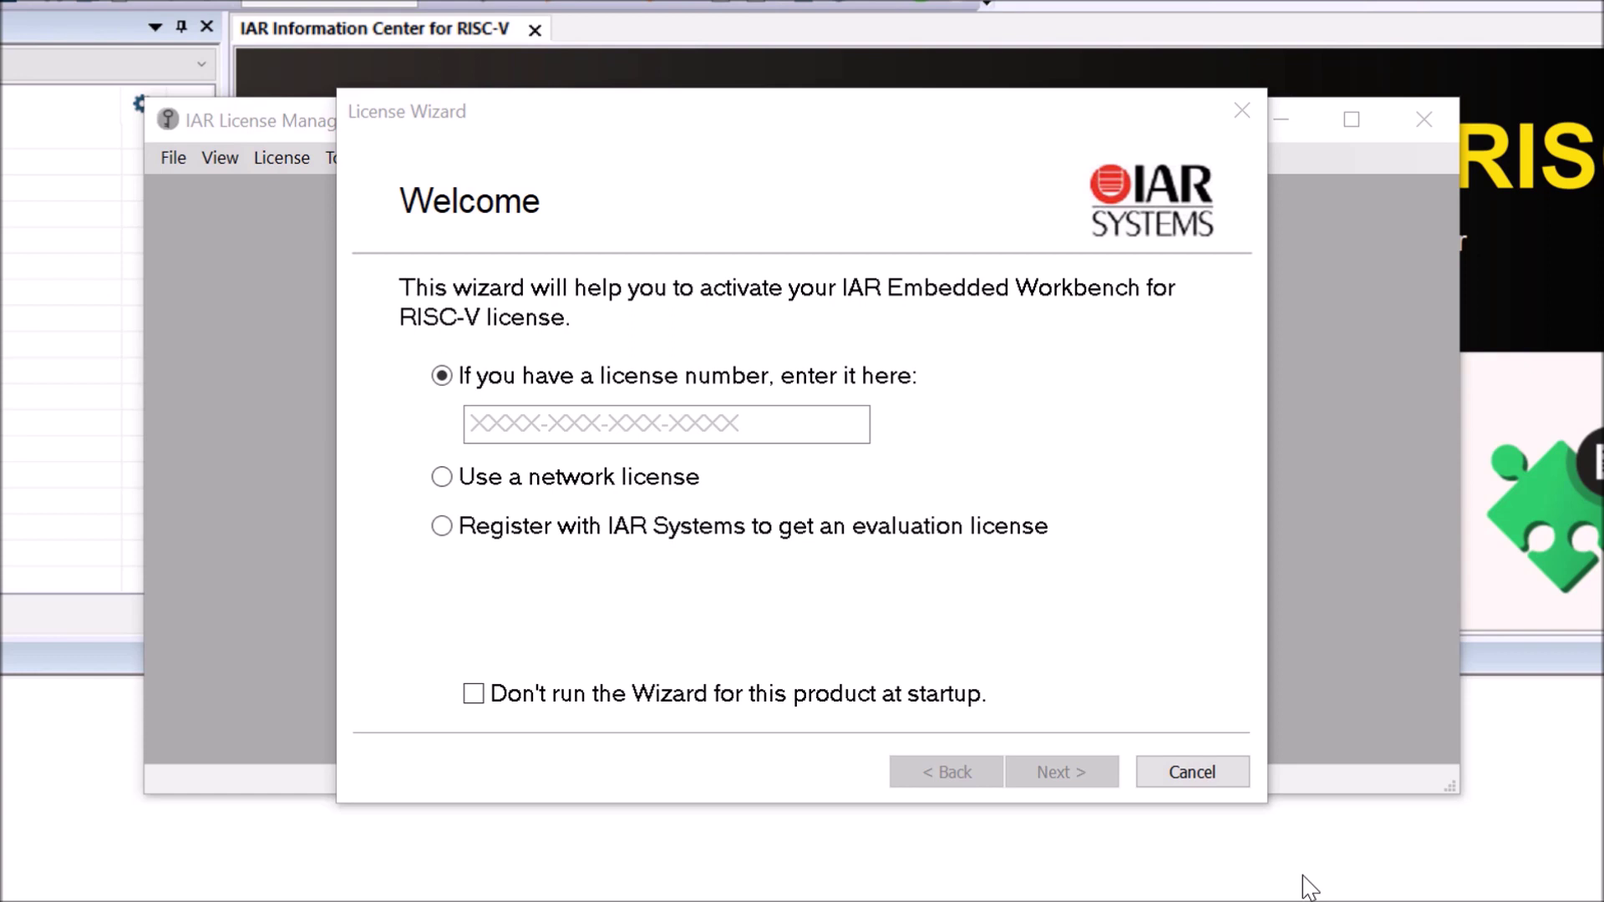
Step: Enter the license number in the License Wizard and proceed to license registration
click(474, 423)
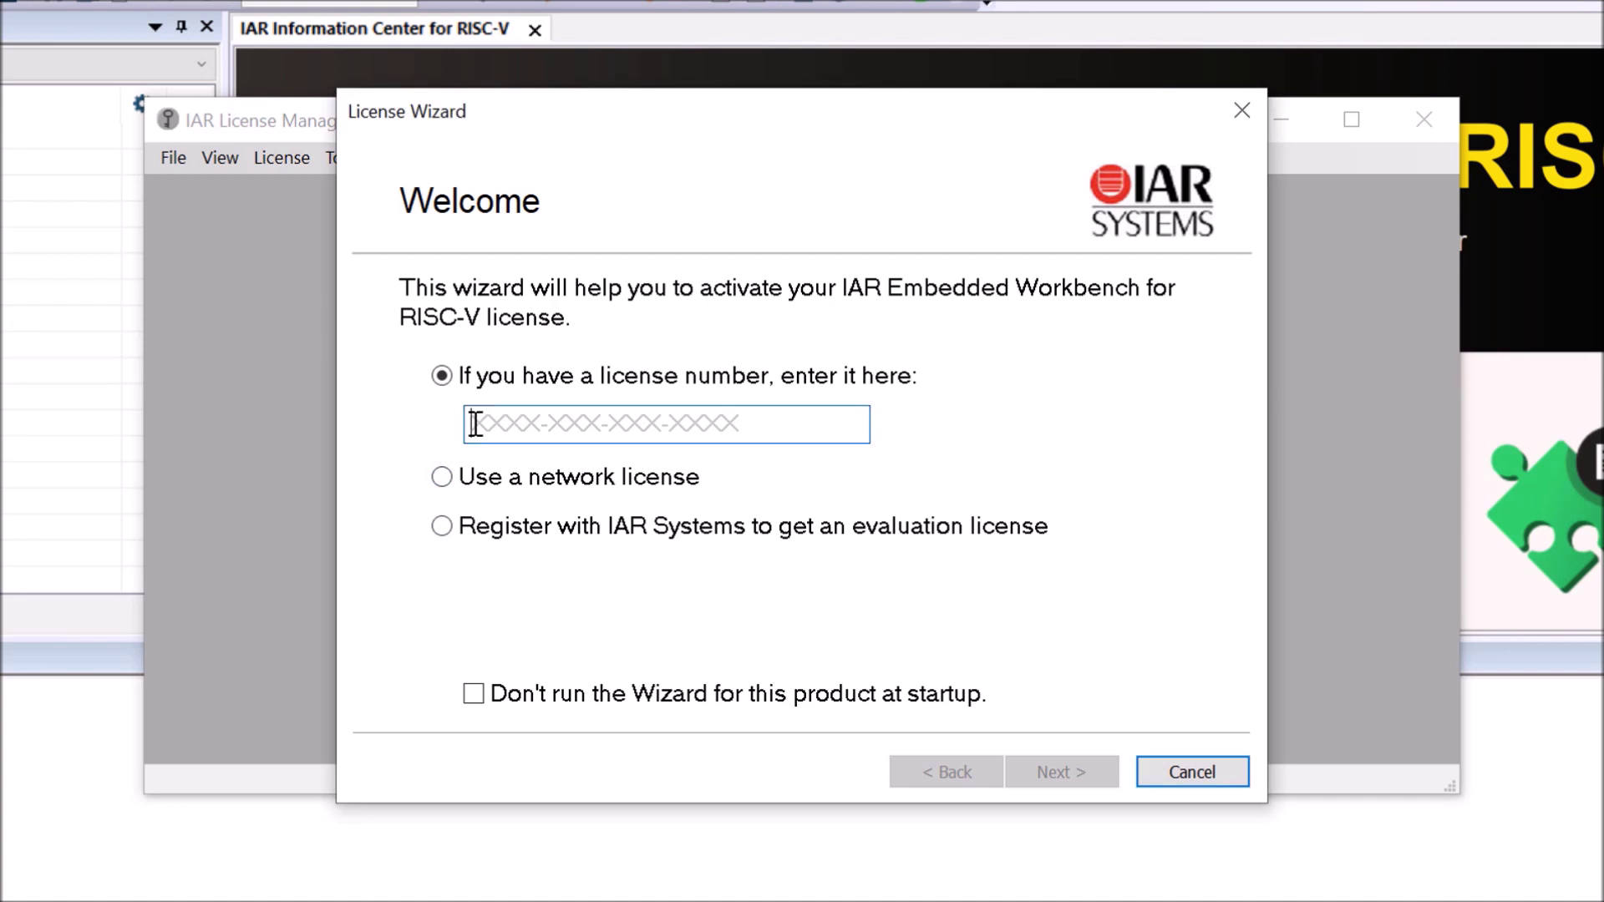
key(ctrl+v)
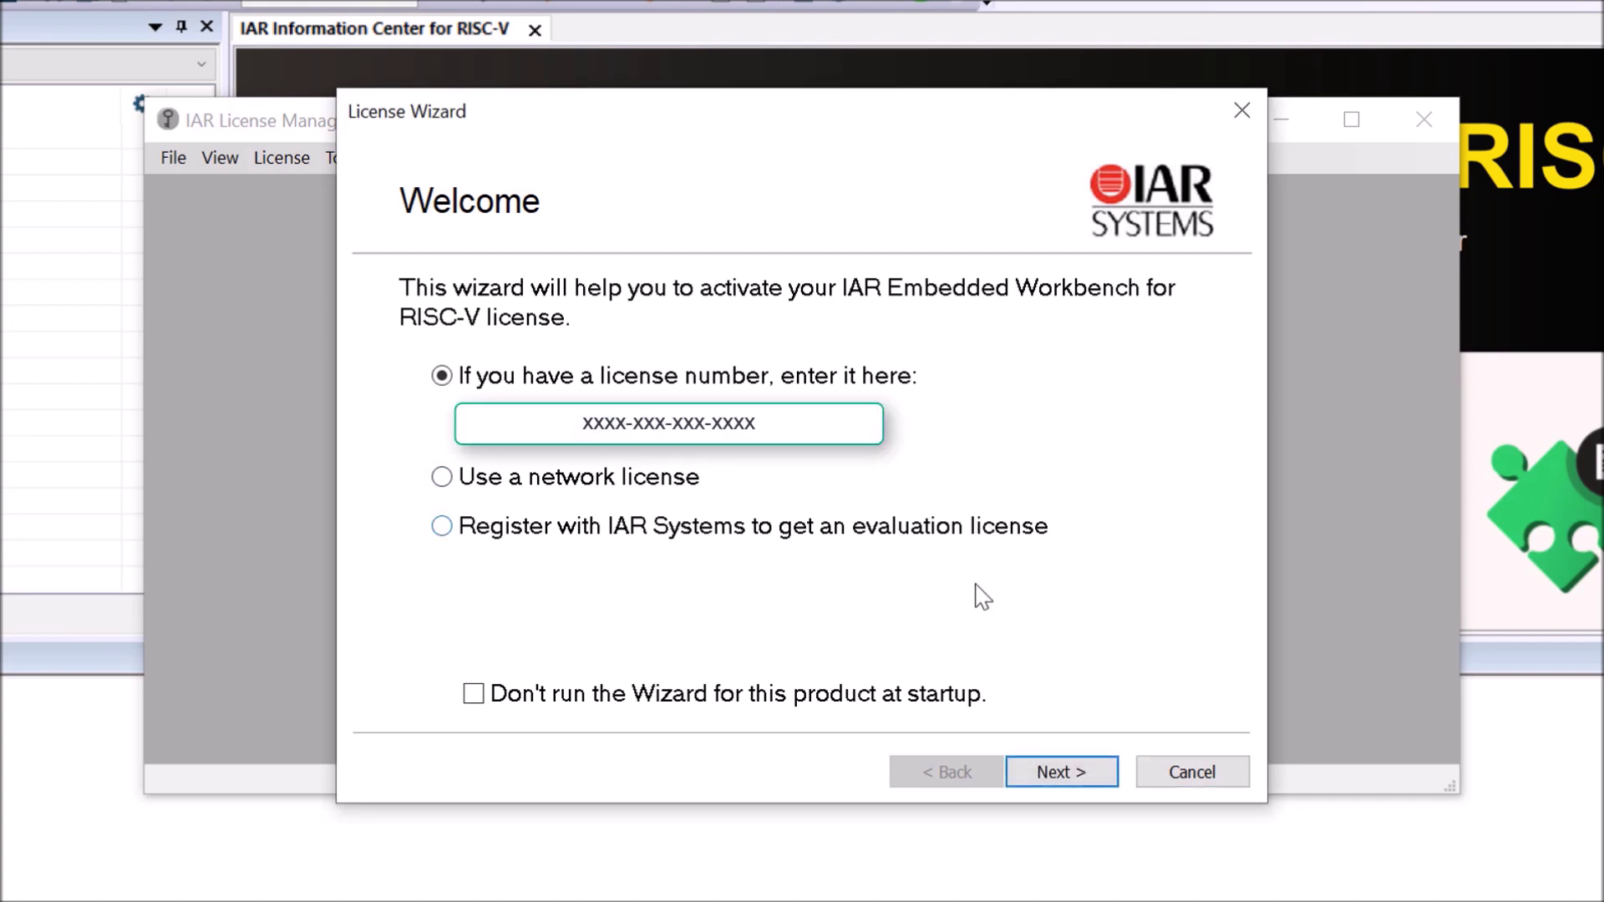
click(1060, 773)
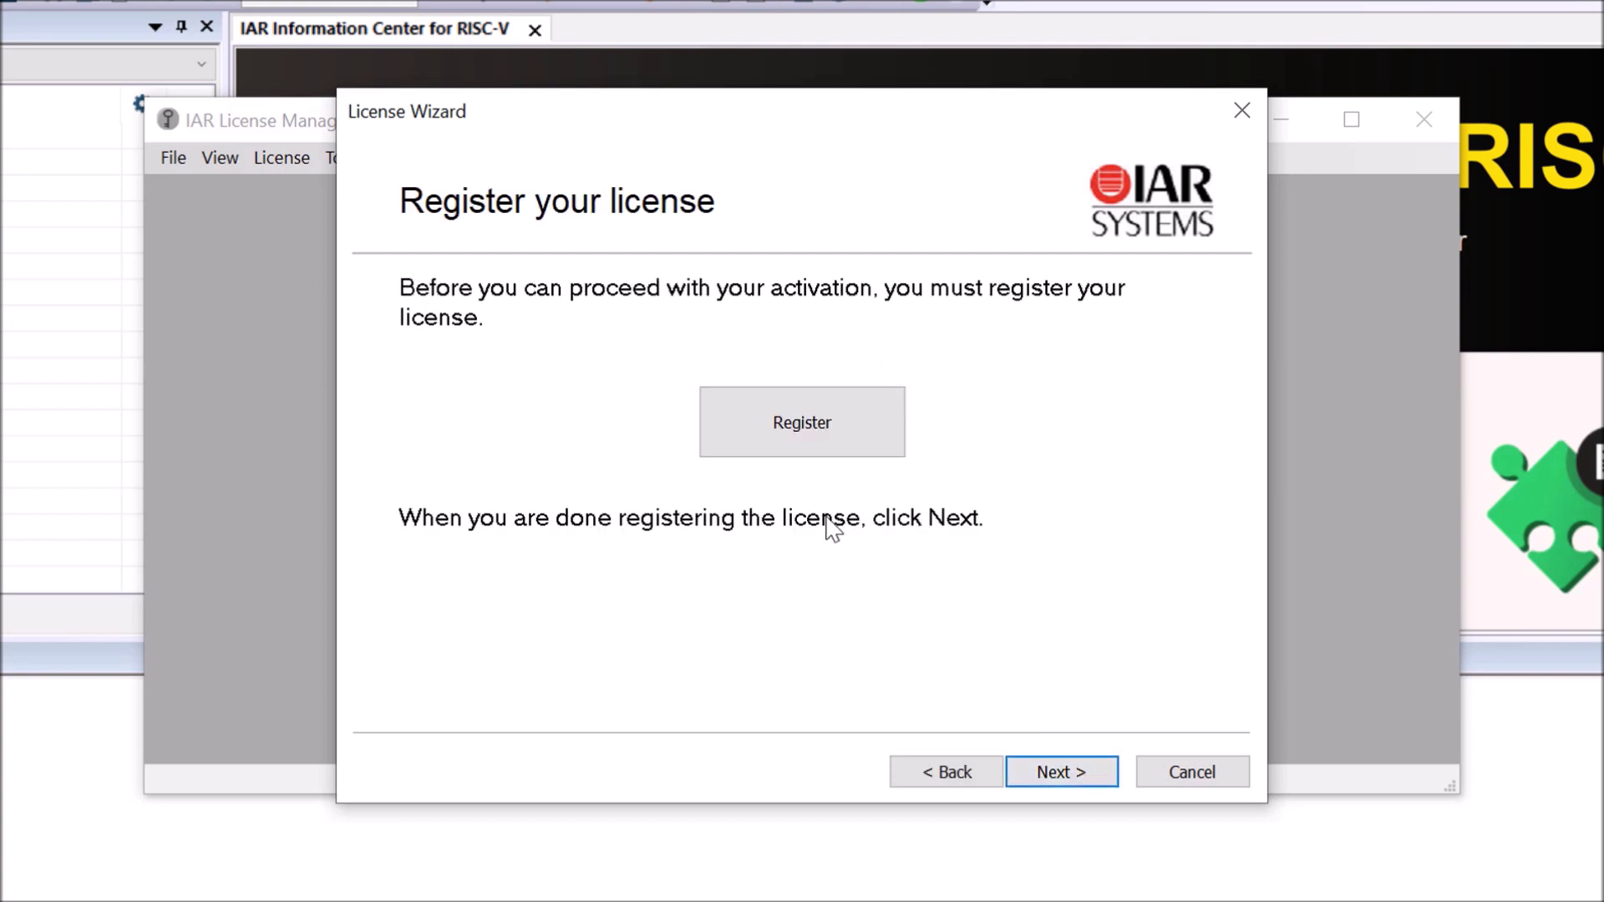
Step: Register the license with IAR Systems, confirm the license details to activate it, and finish the wizard
click(811, 424)
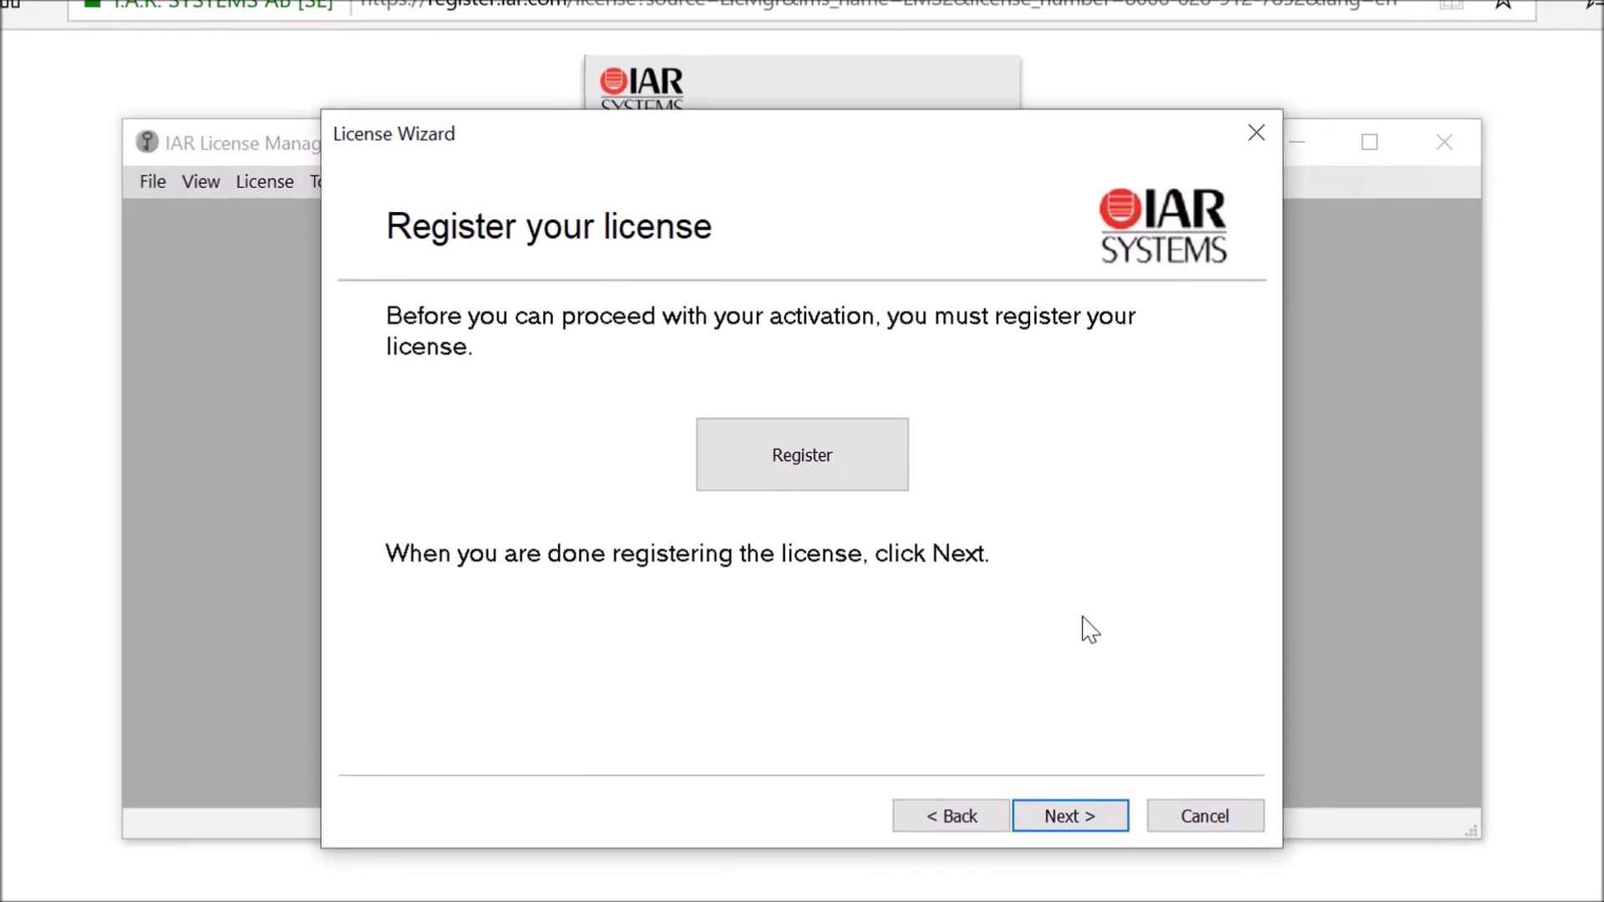
click(1078, 819)
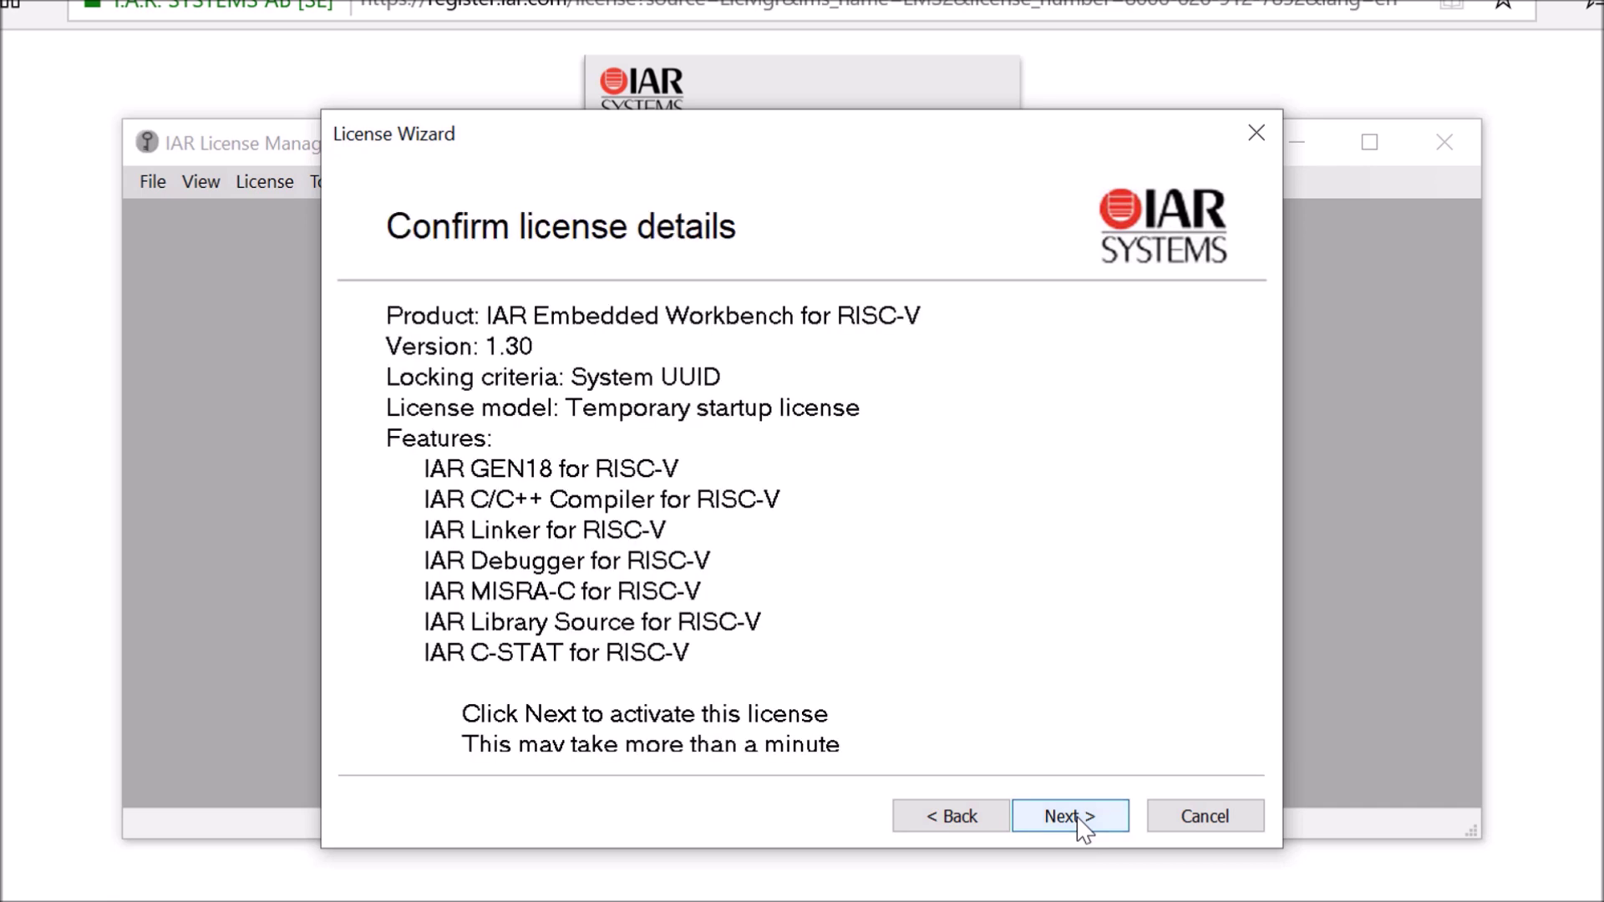
click(1079, 819)
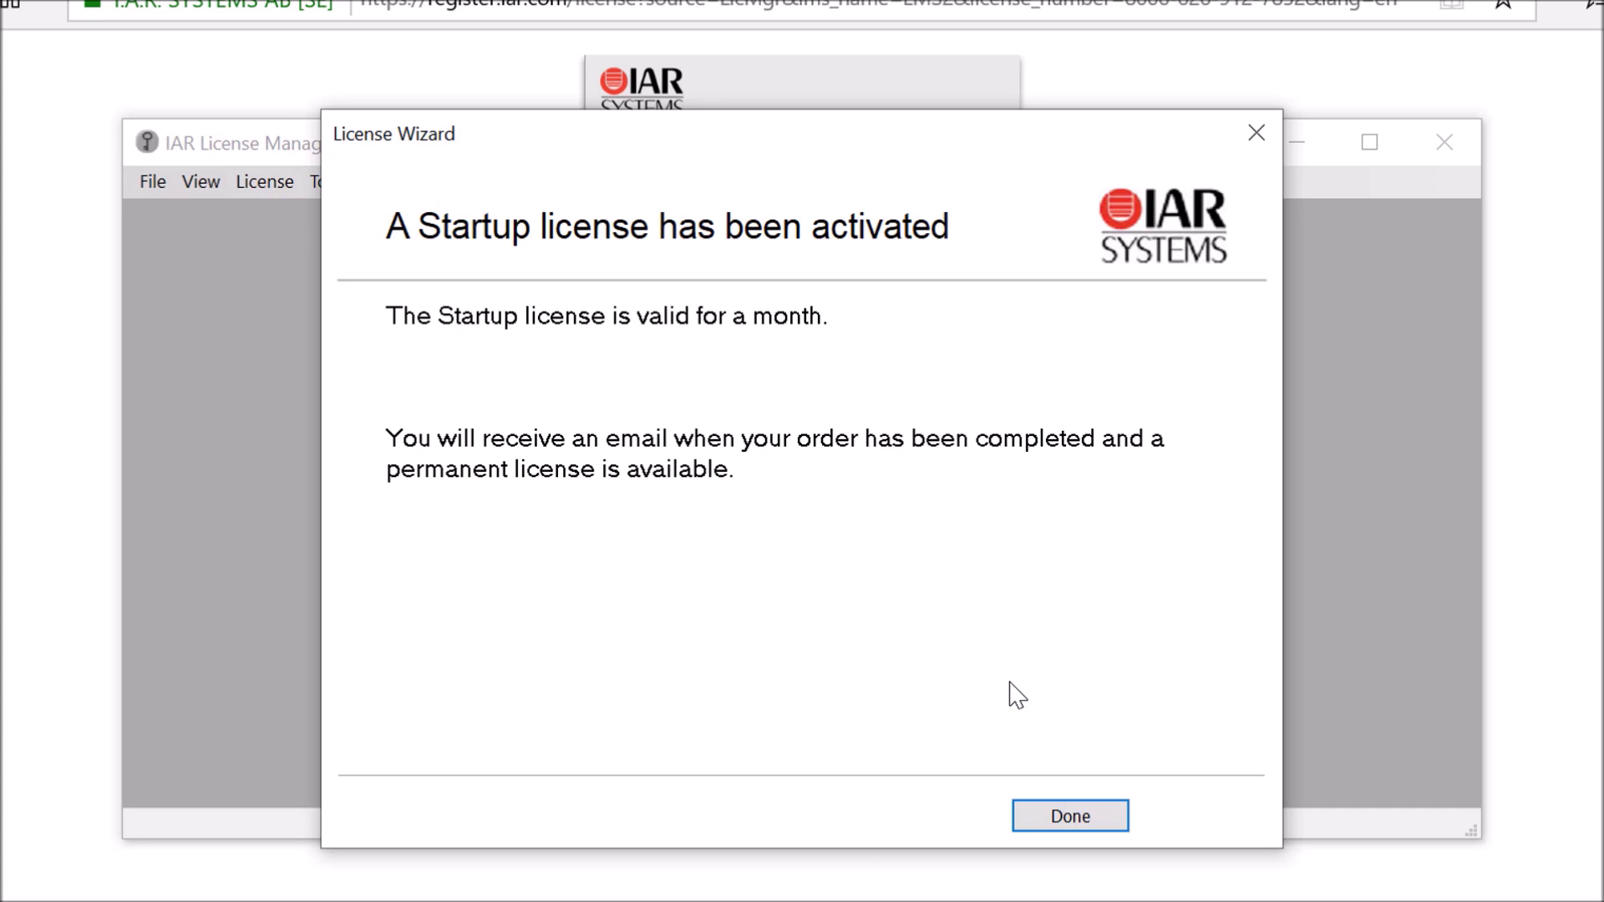
click(1074, 825)
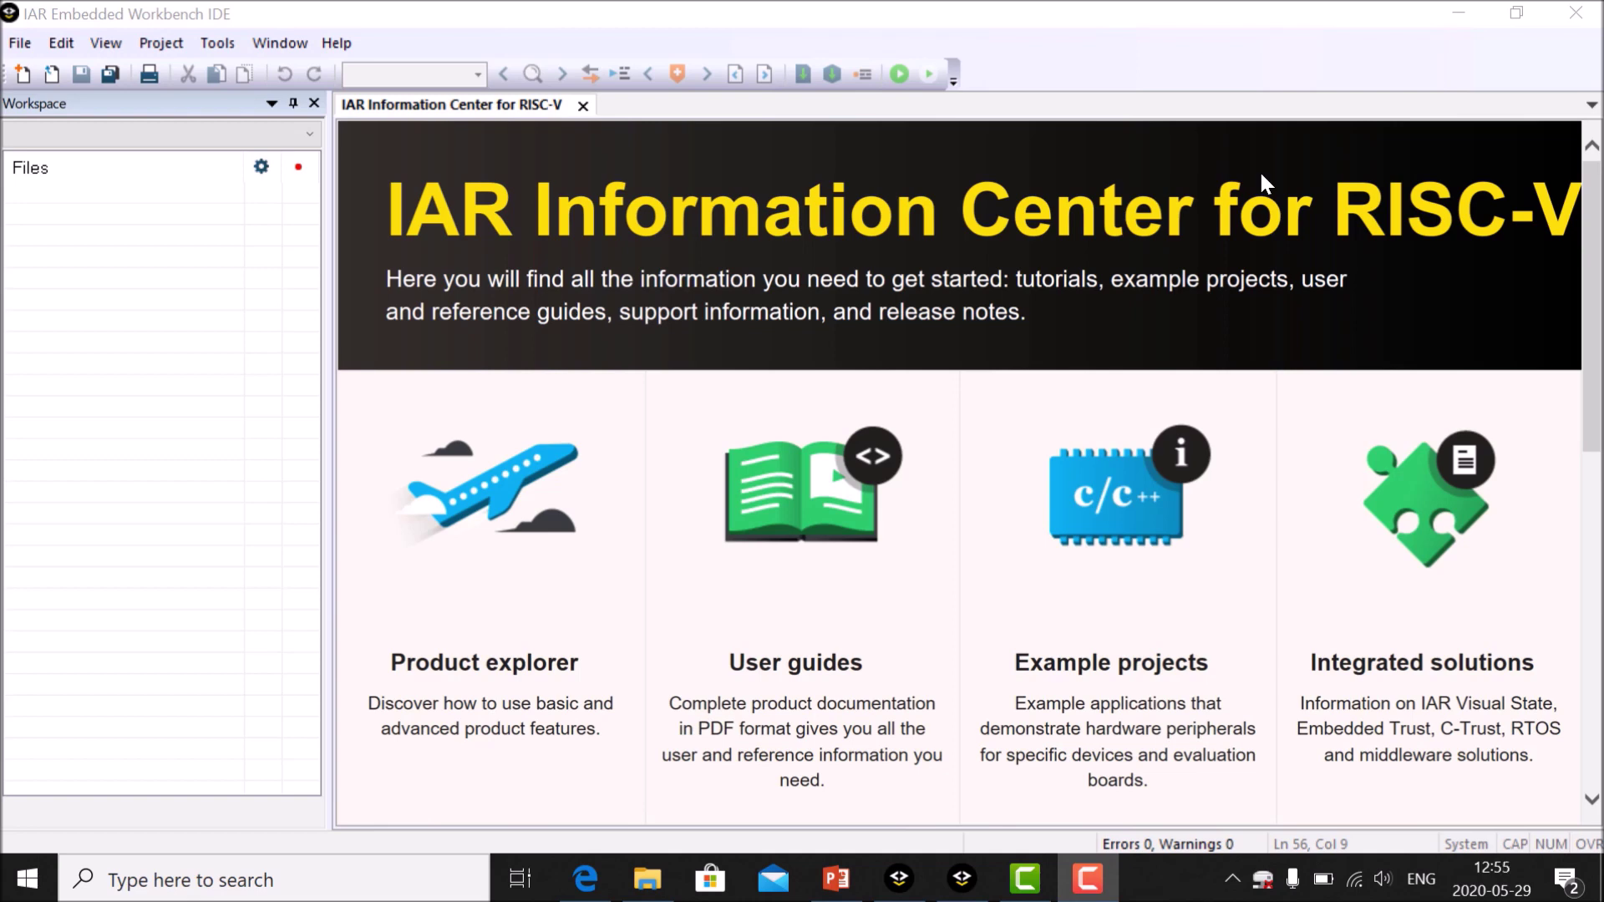
Step: Open the Toggle_IO workspace from Examples in IAR Embedded Workbench and close the Build and Debug Log windows
click(13, 49)
click(64, 160)
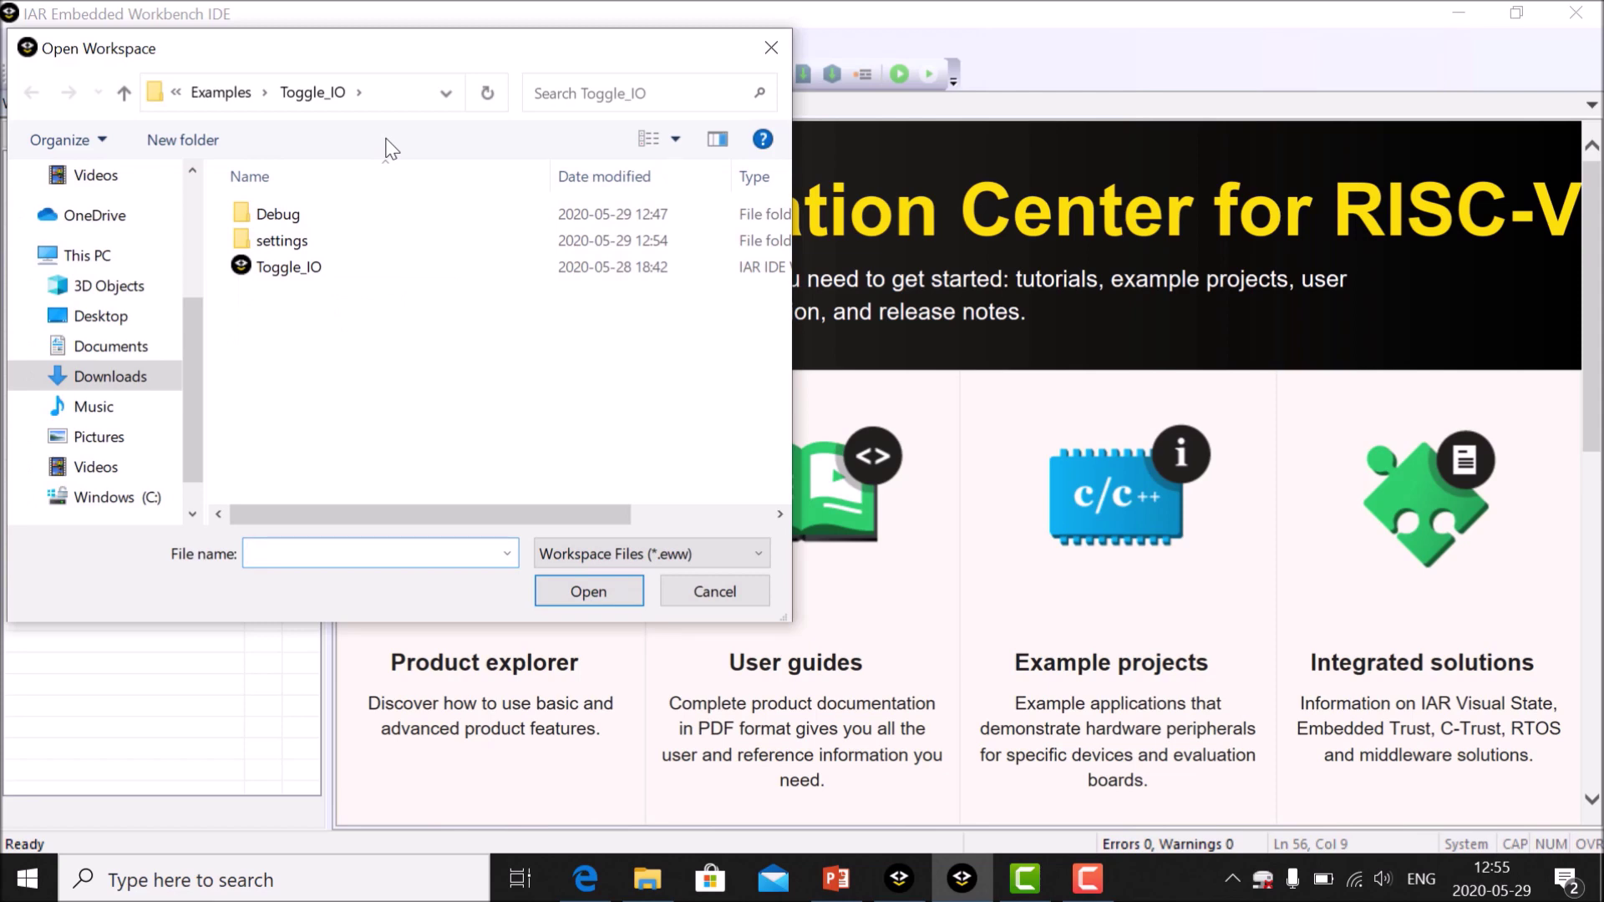
click(282, 264)
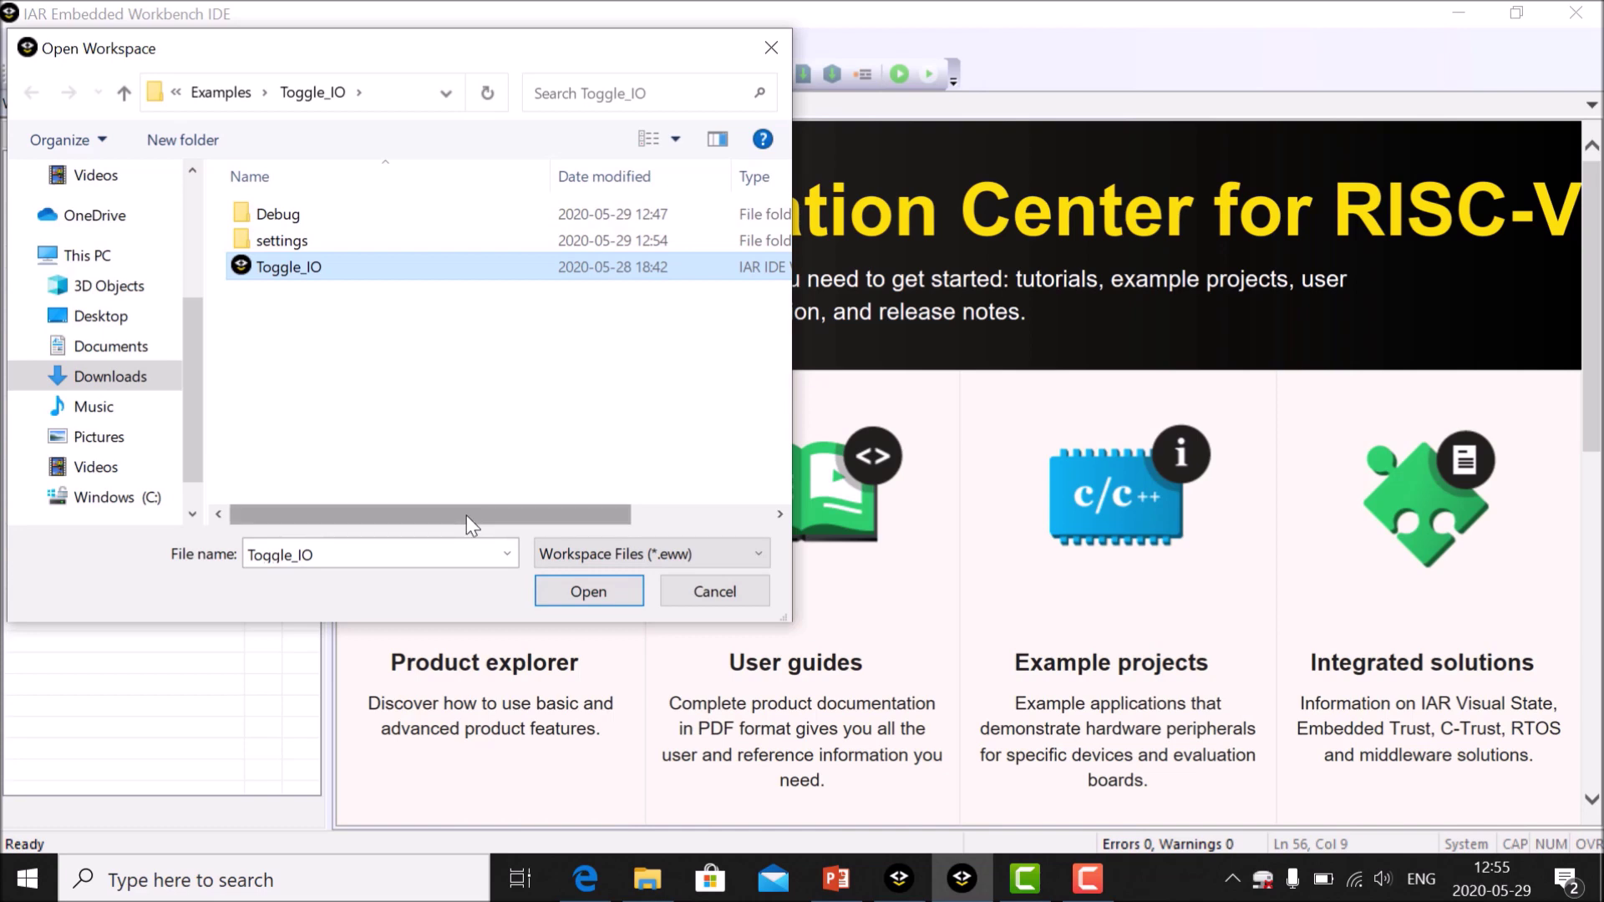
drag(466, 516, 407, 490)
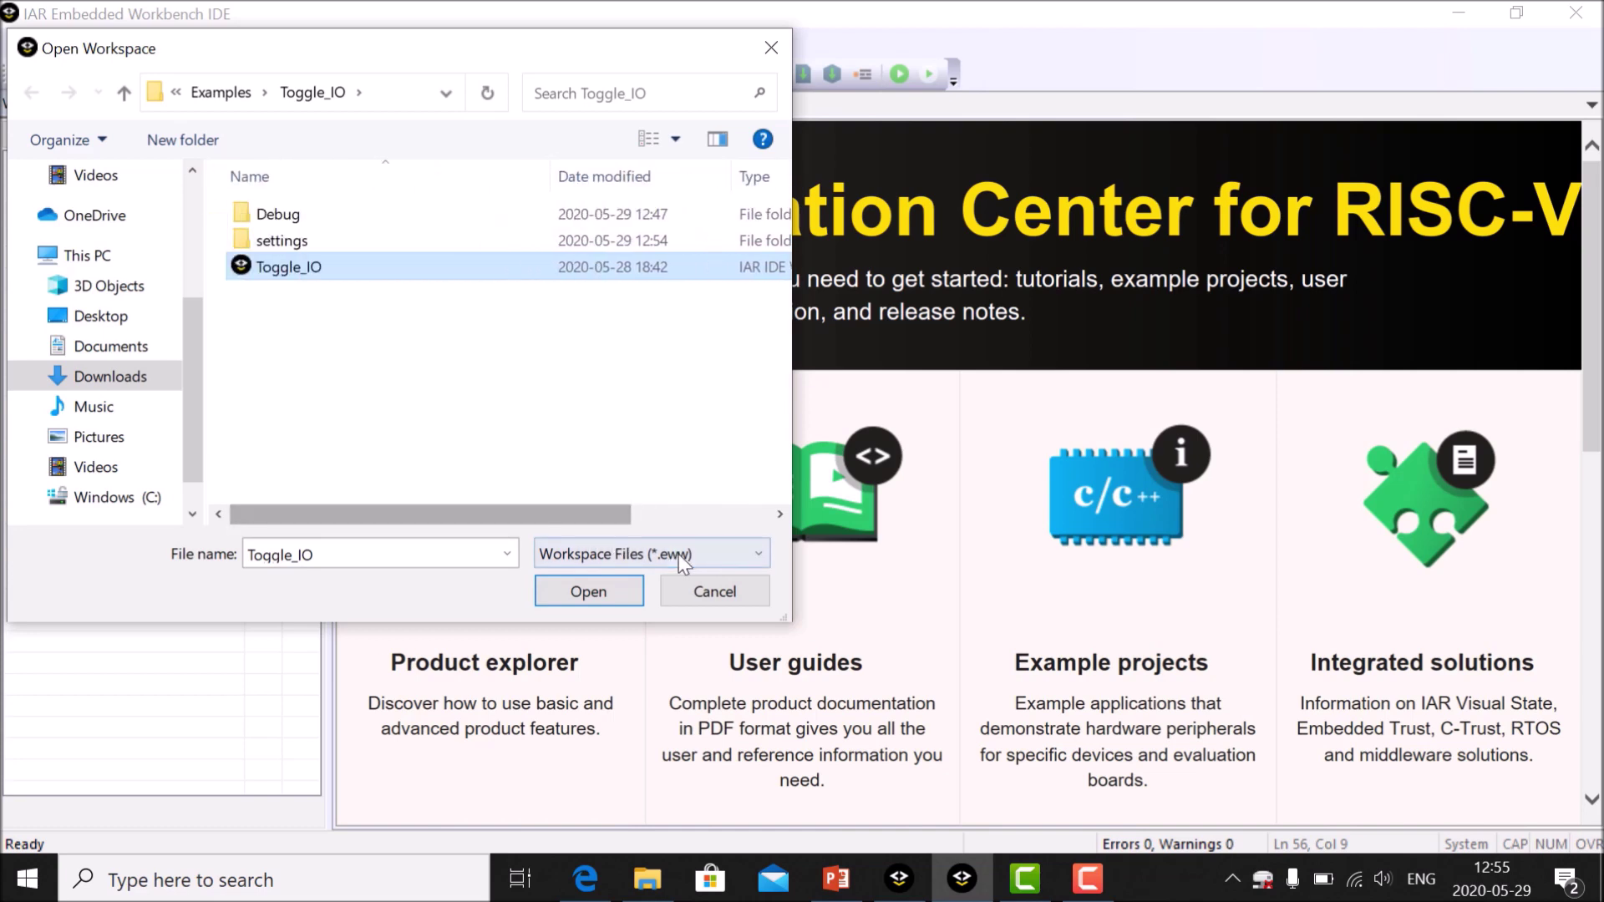
click(588, 591)
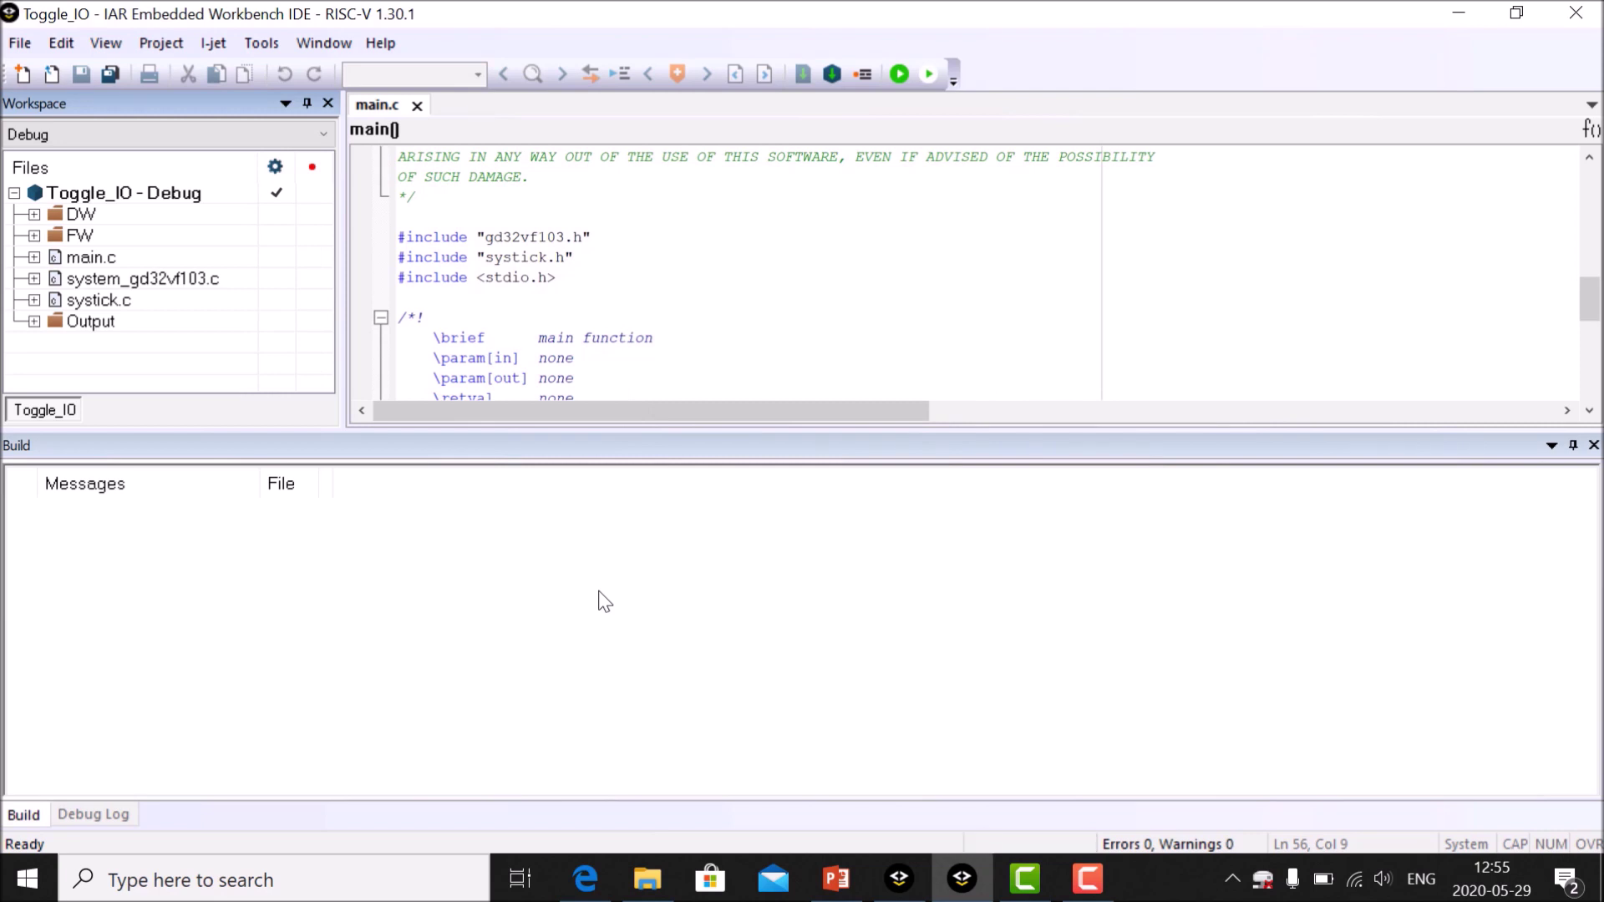
click(1593, 445)
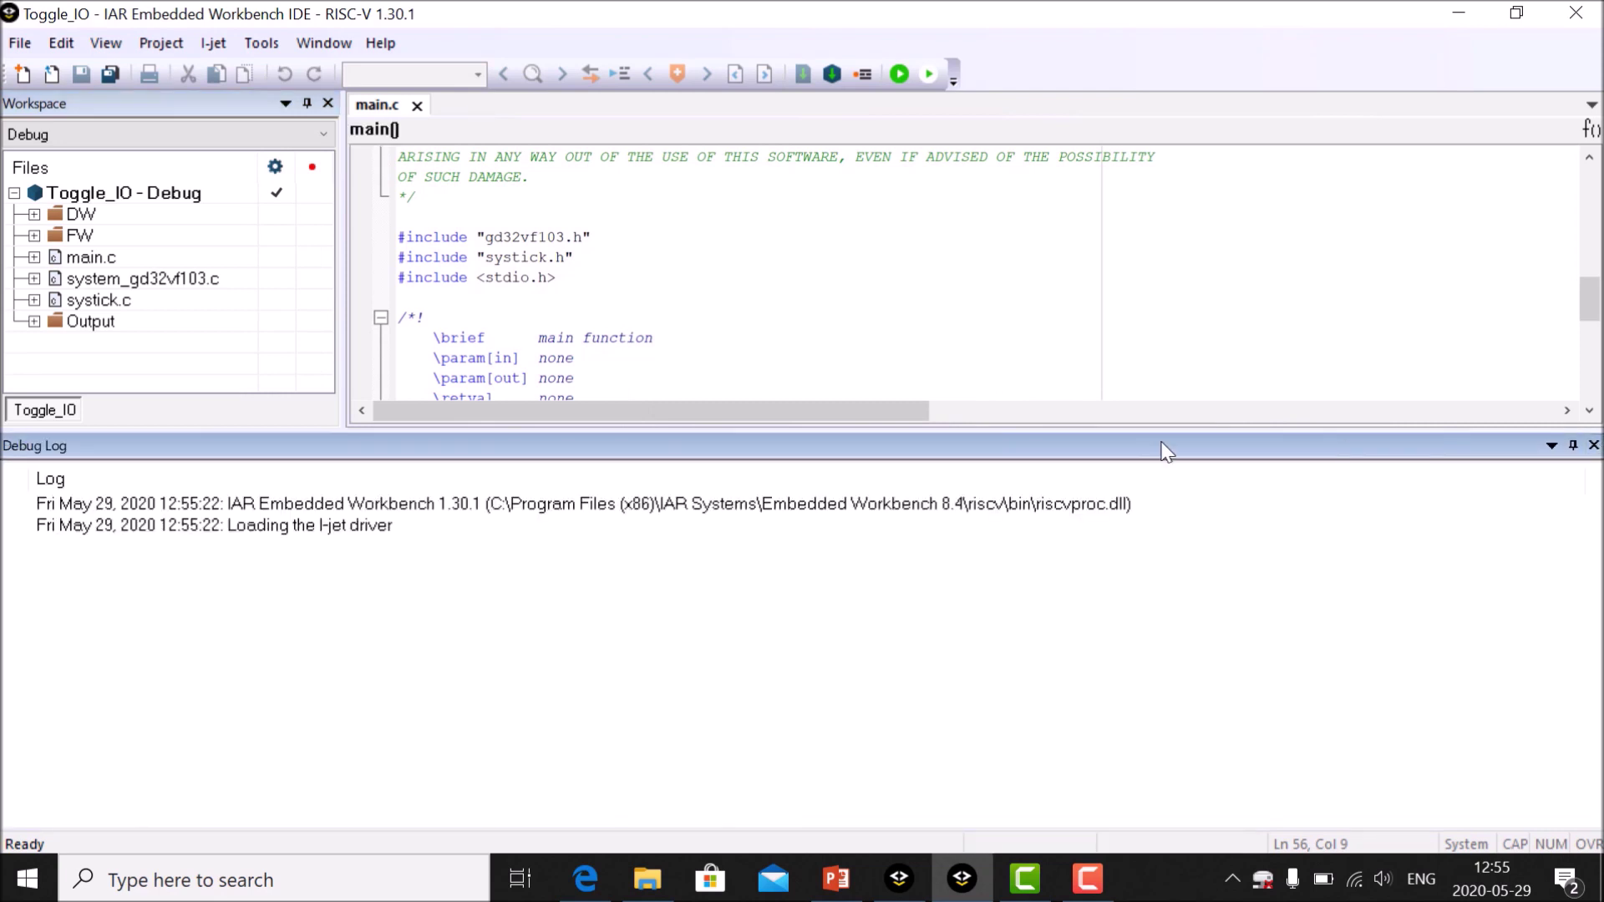
click(1593, 446)
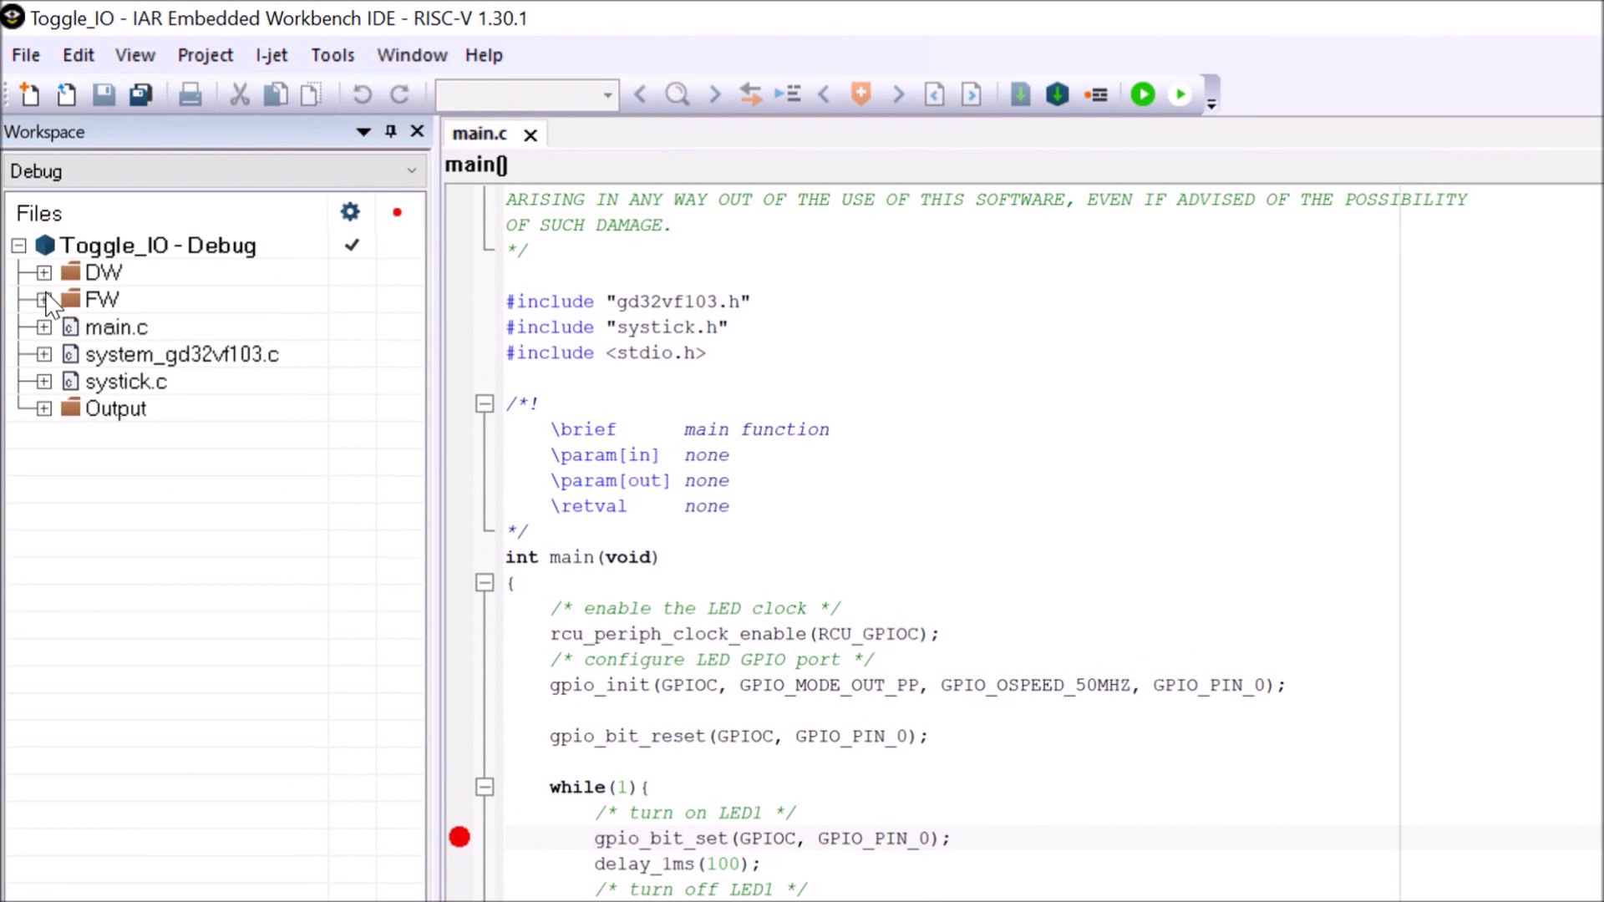
Step: Examine the source files in the FW group of the Toggle_IO project, then collapse the group
click(45, 300)
click(45, 301)
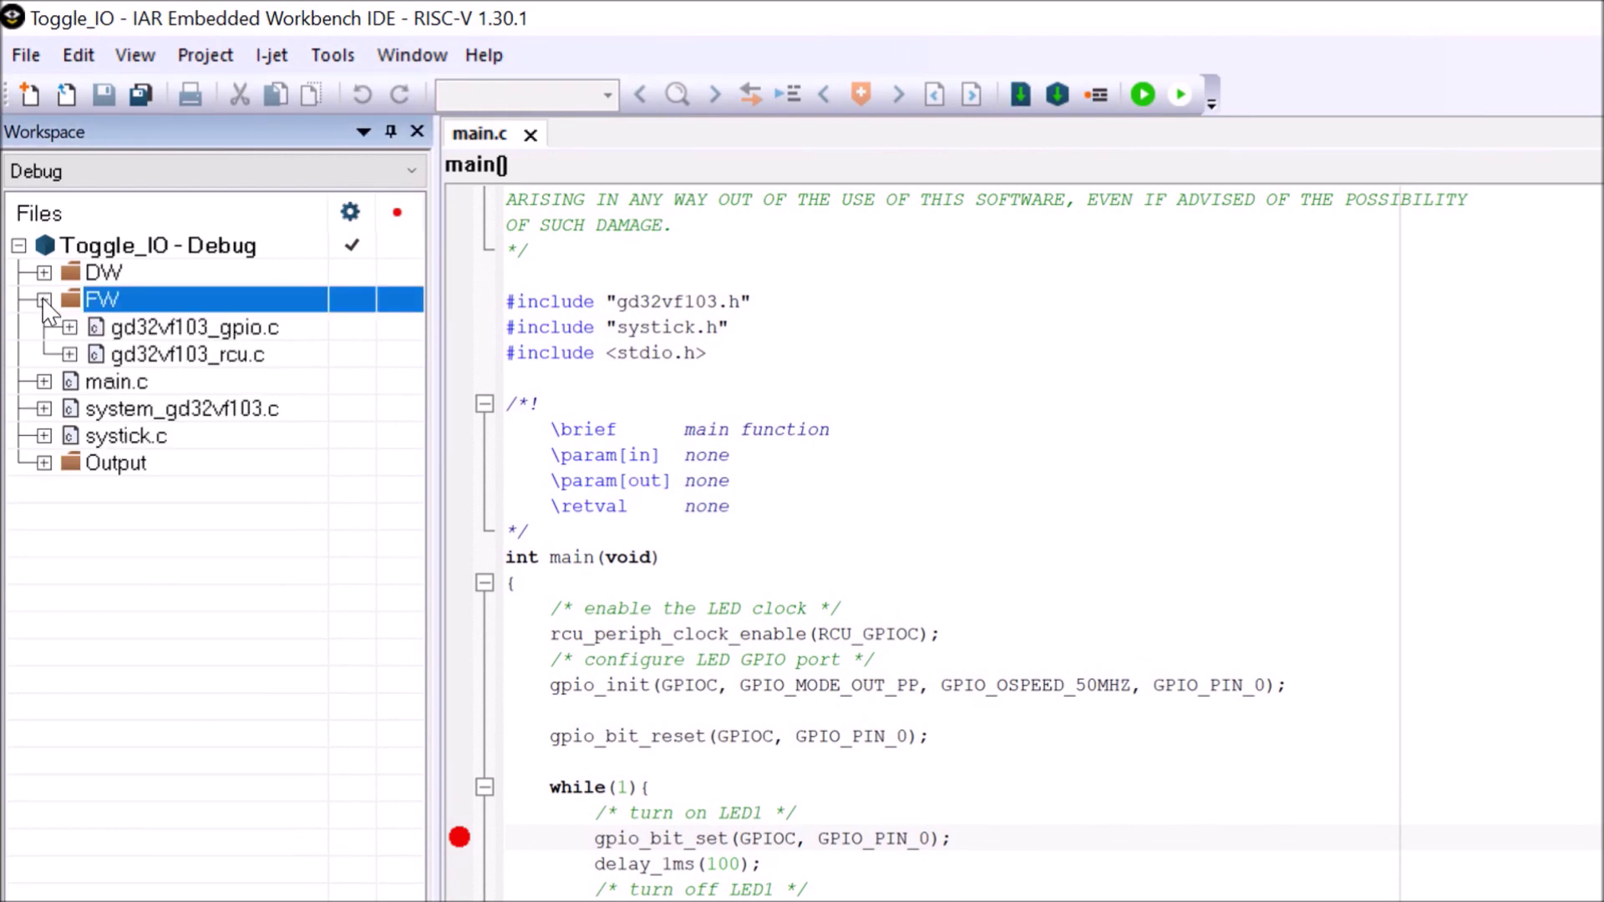
click(270, 334)
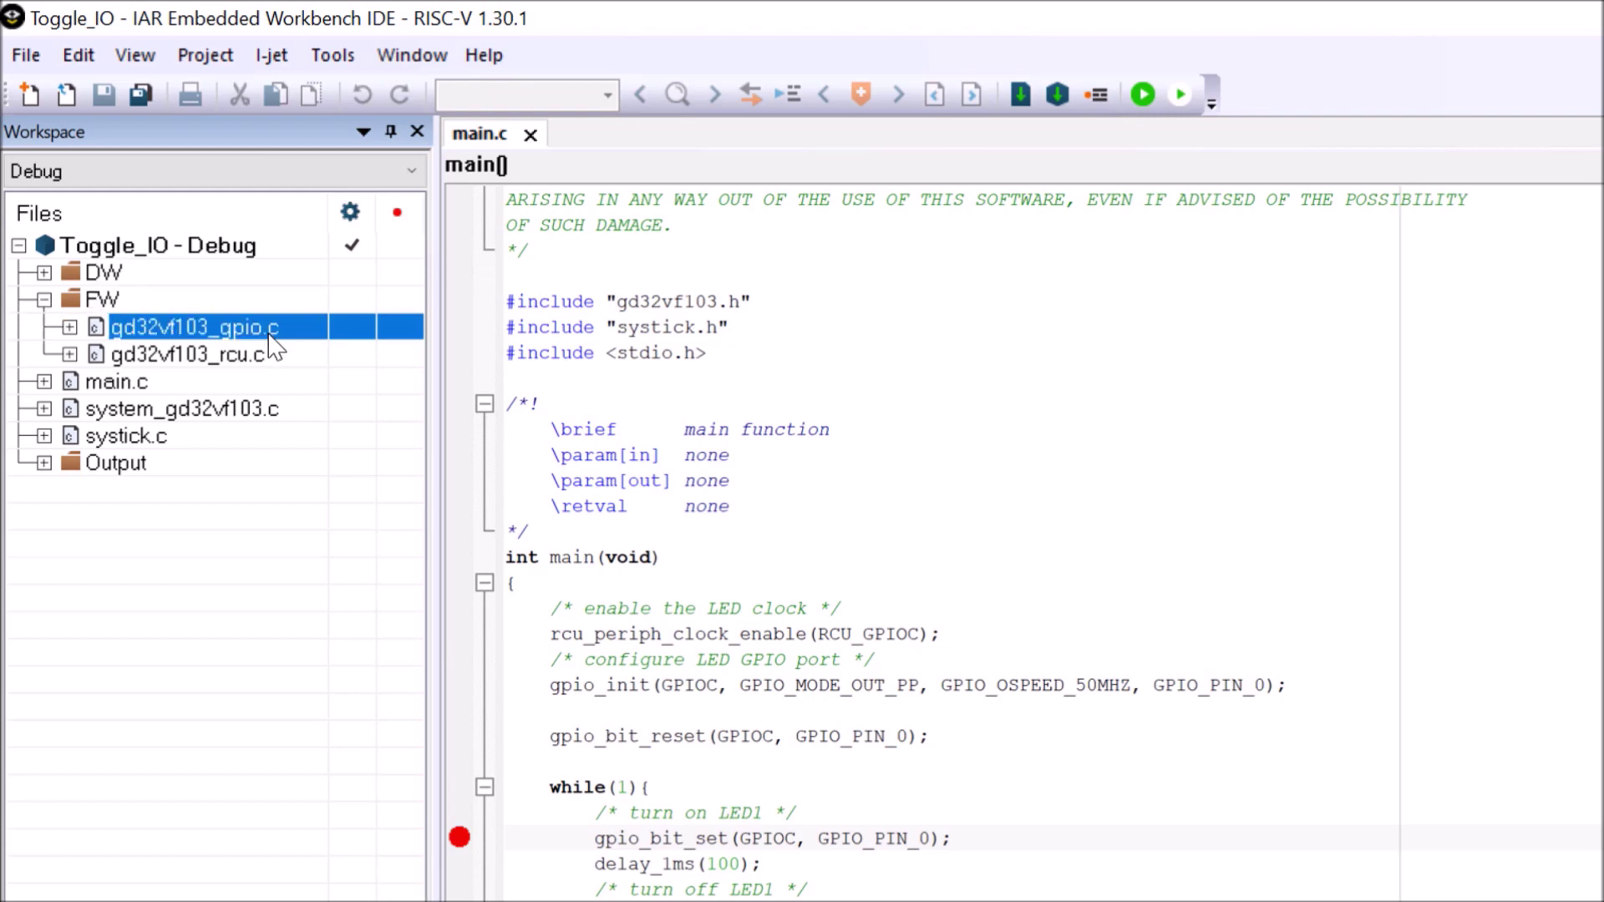
click(44, 300)
Step: Open the options of the Toggle_IO - Debug project
click(171, 250)
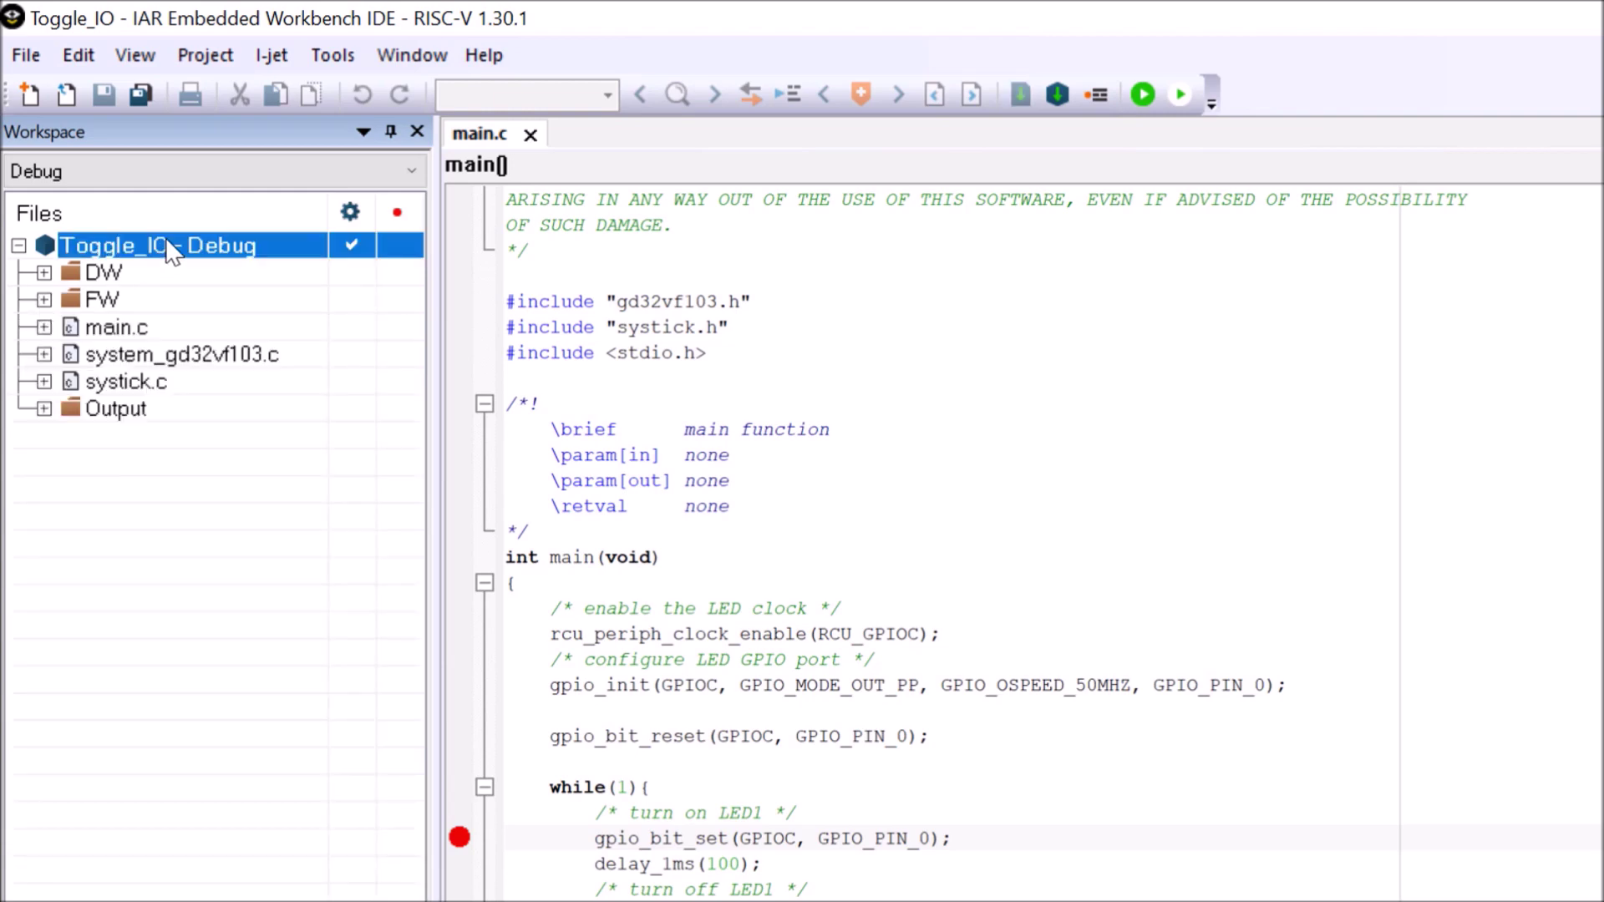
right_click(165, 237)
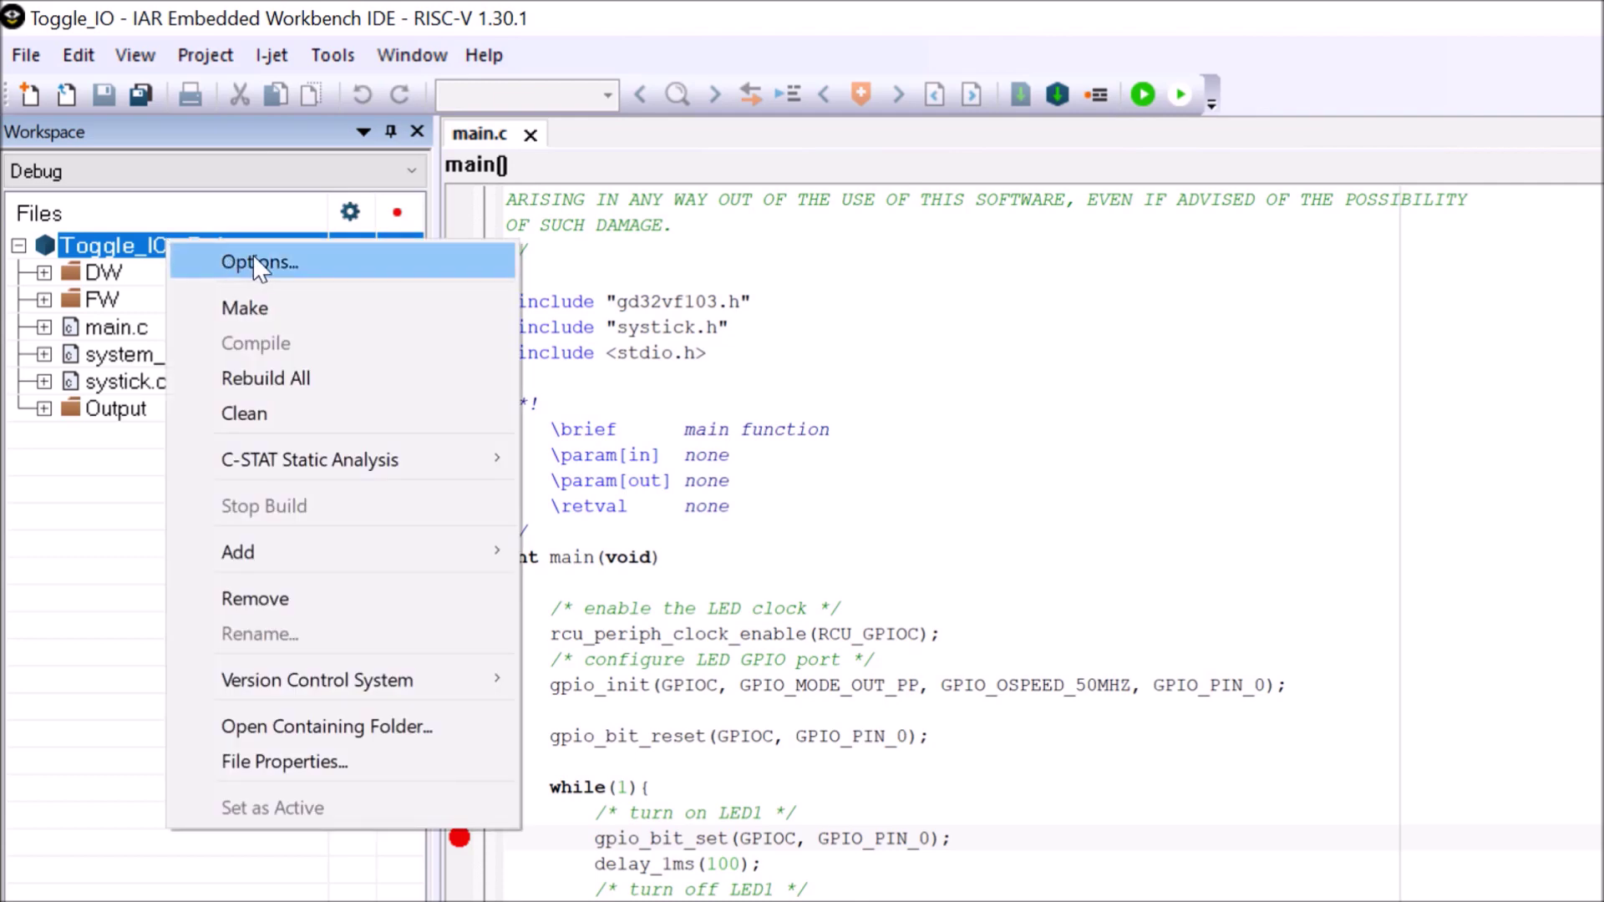